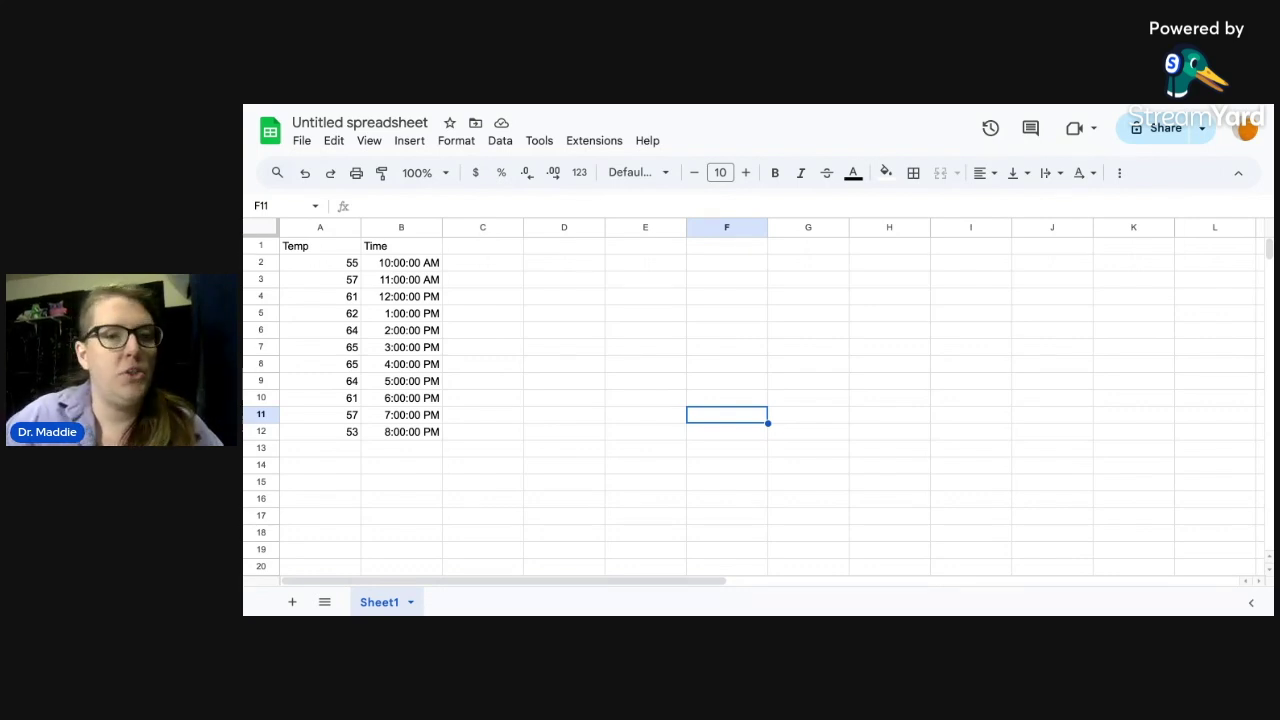
# Examine the number format options for time values and the underlying value of the first Time entry in cell B2.
pyautogui.click(490, 265)
pyautogui.click(450, 141)
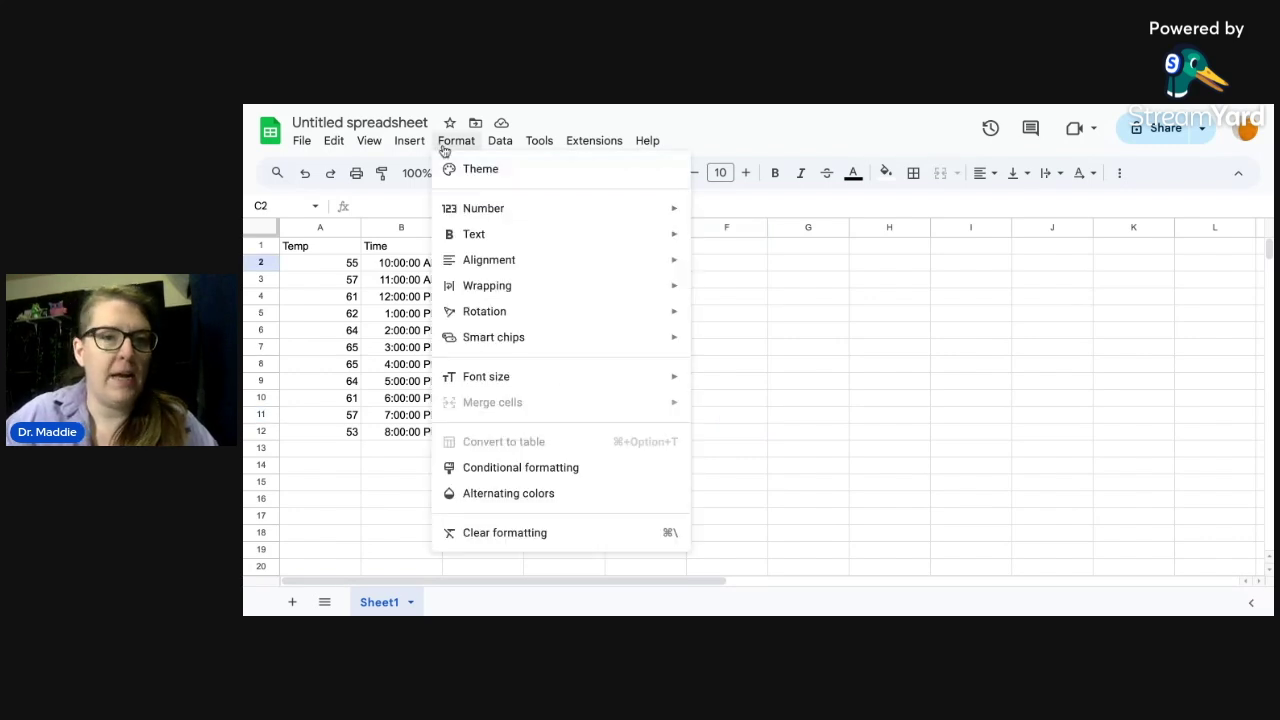
pyautogui.moveTo(478, 217)
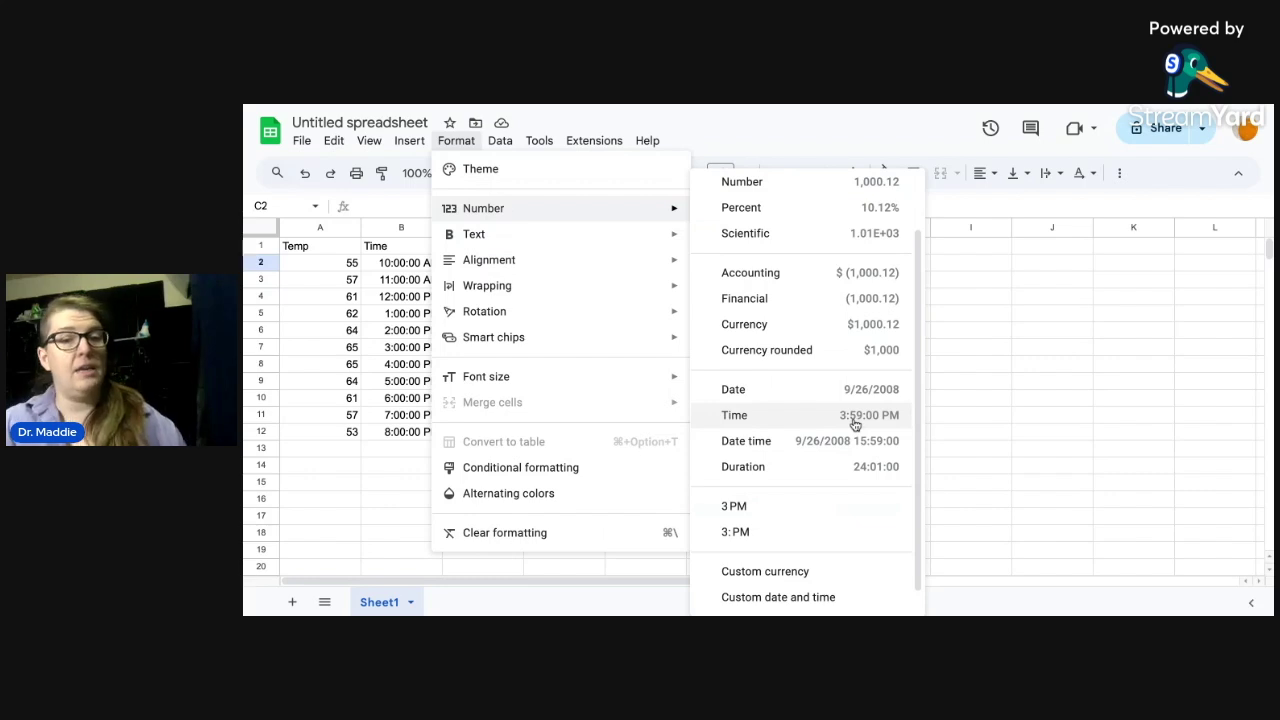
pyautogui.click(717, 131)
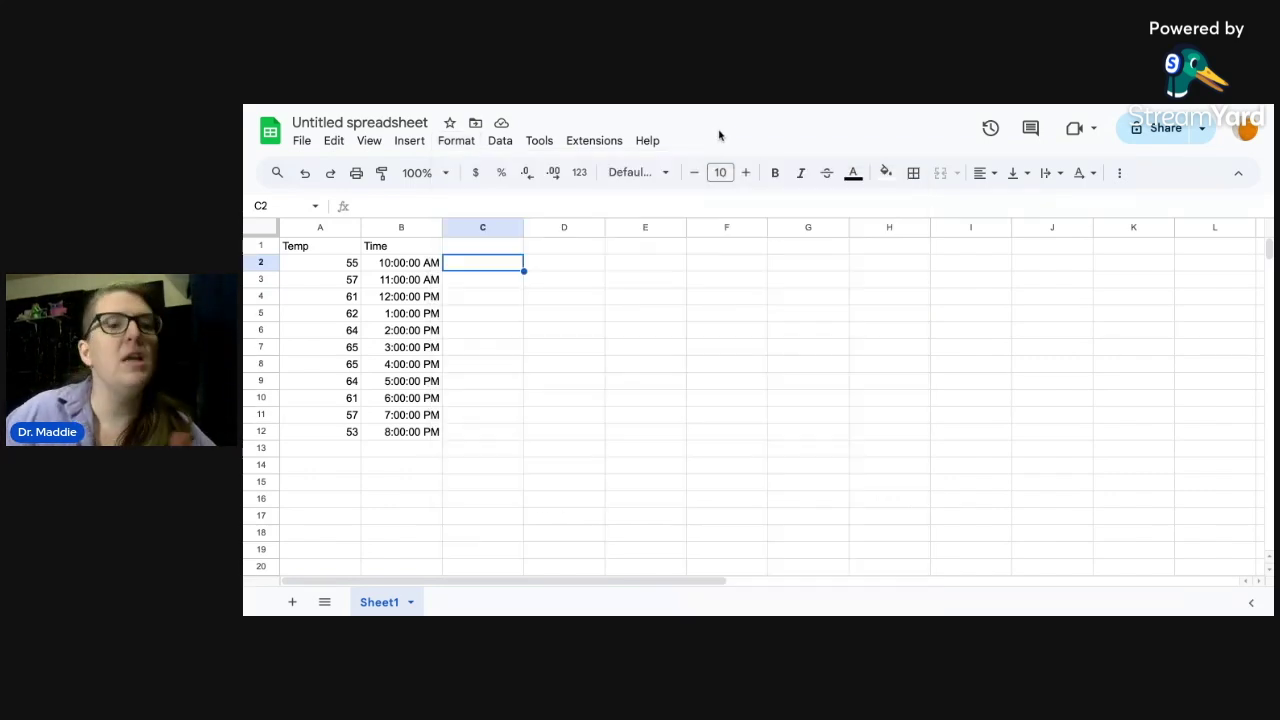
pyautogui.click(407, 268)
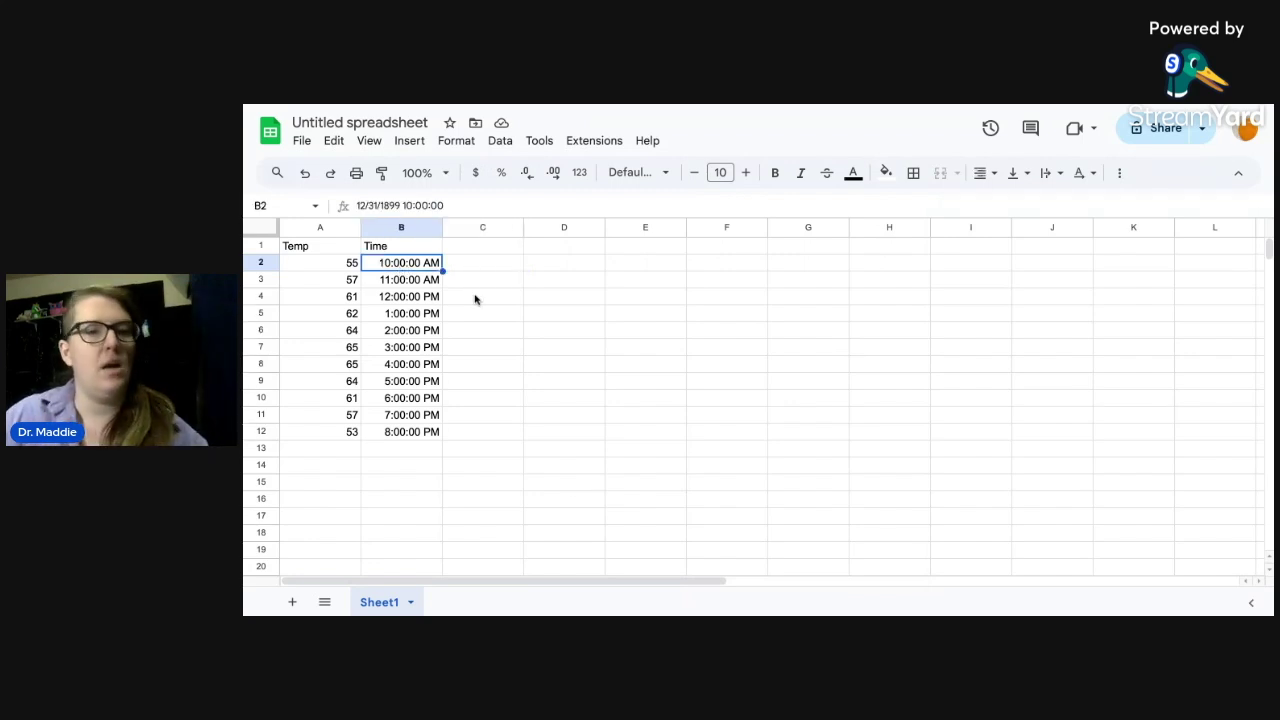
pyautogui.press('Right')
pyautogui.press('Left')
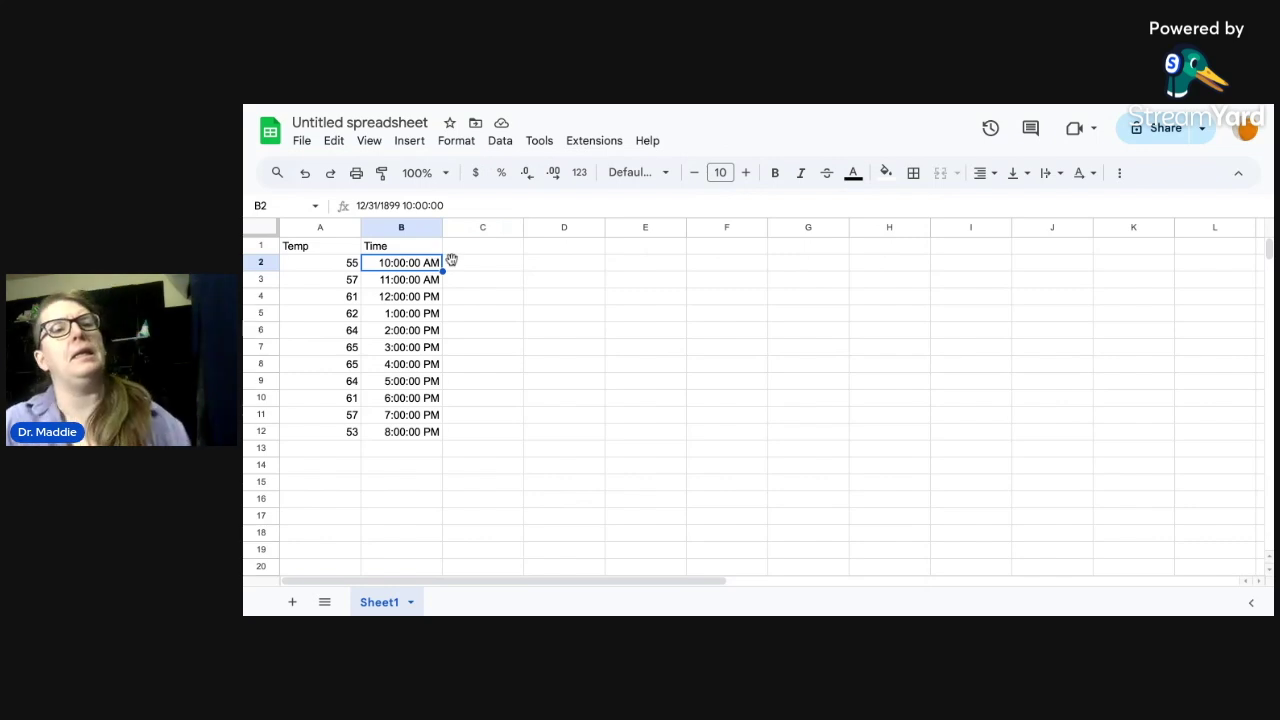
pyautogui.click(500, 336)
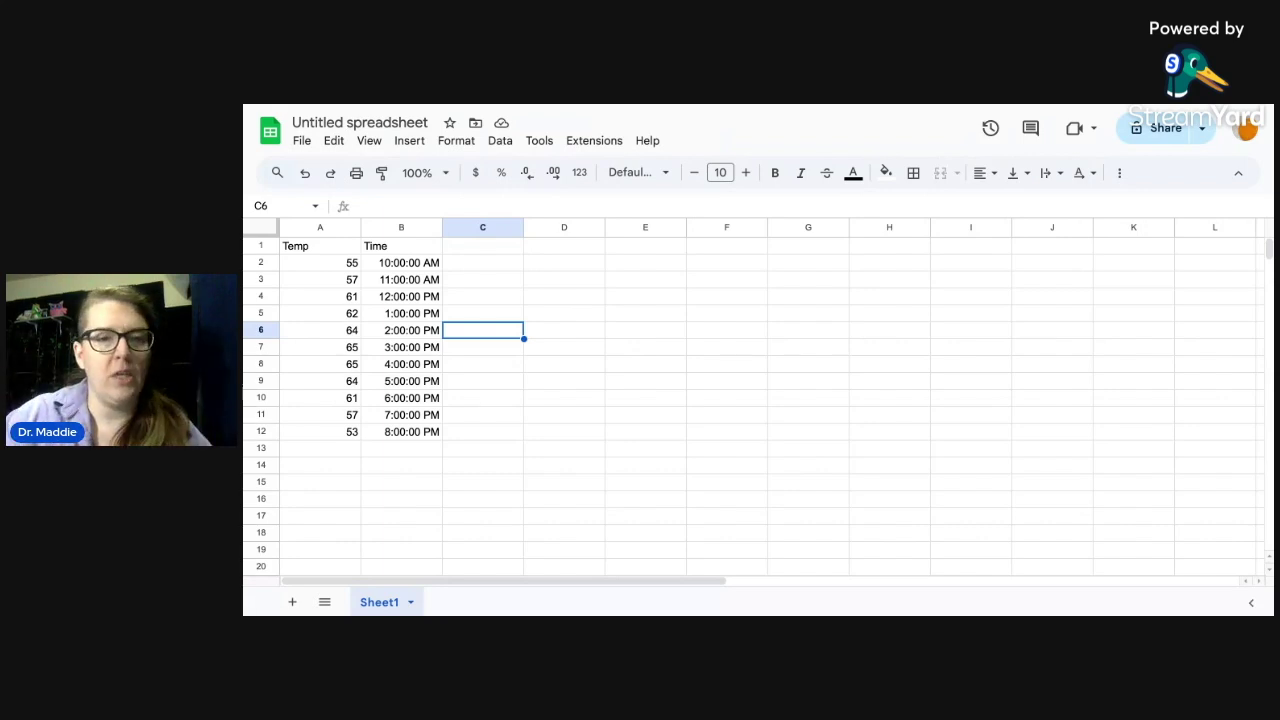
# Insert a chart, place it beside the data so both columns stay uncovered, and make it a line chart.
pyautogui.click(560, 282)
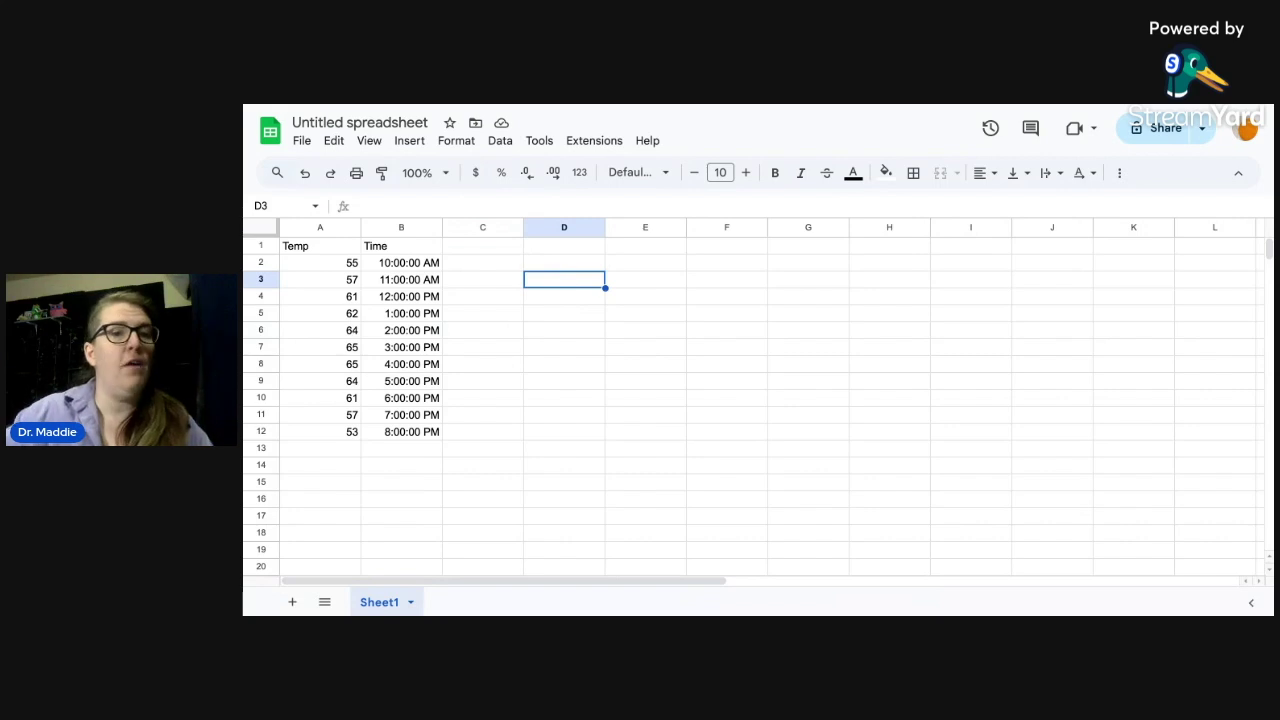
pyautogui.click(409, 142)
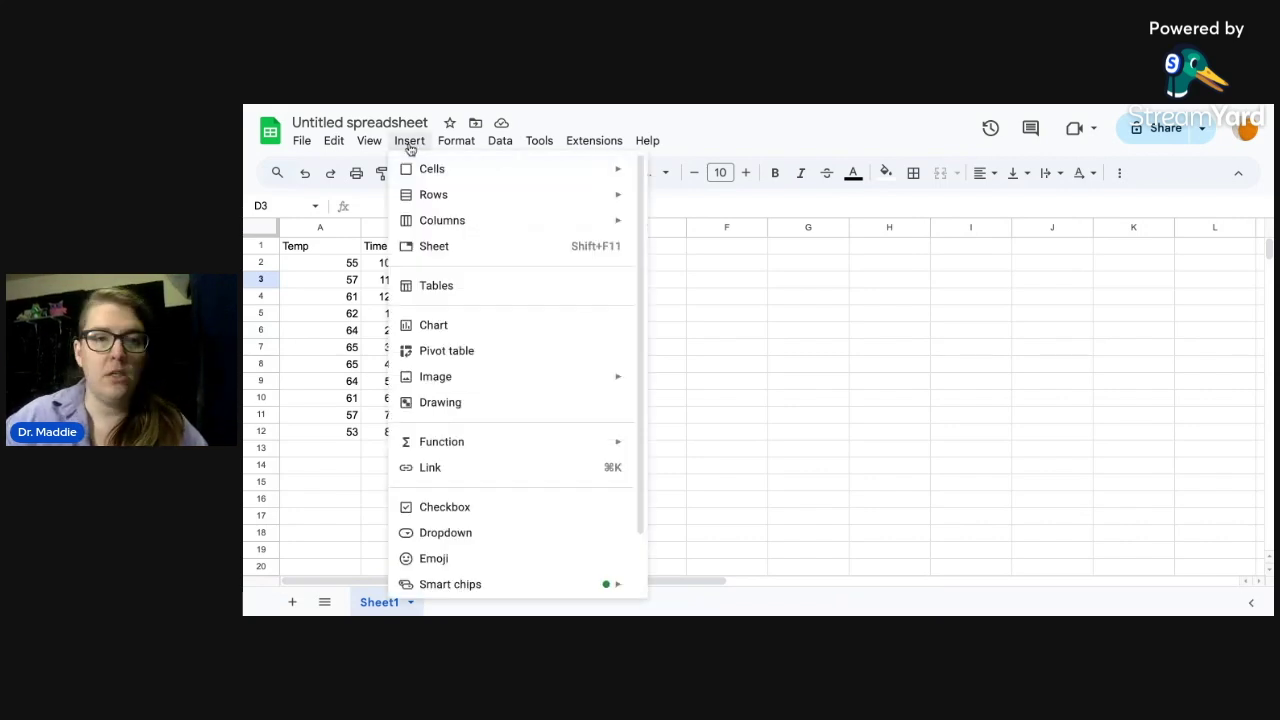
pyautogui.click(455, 330)
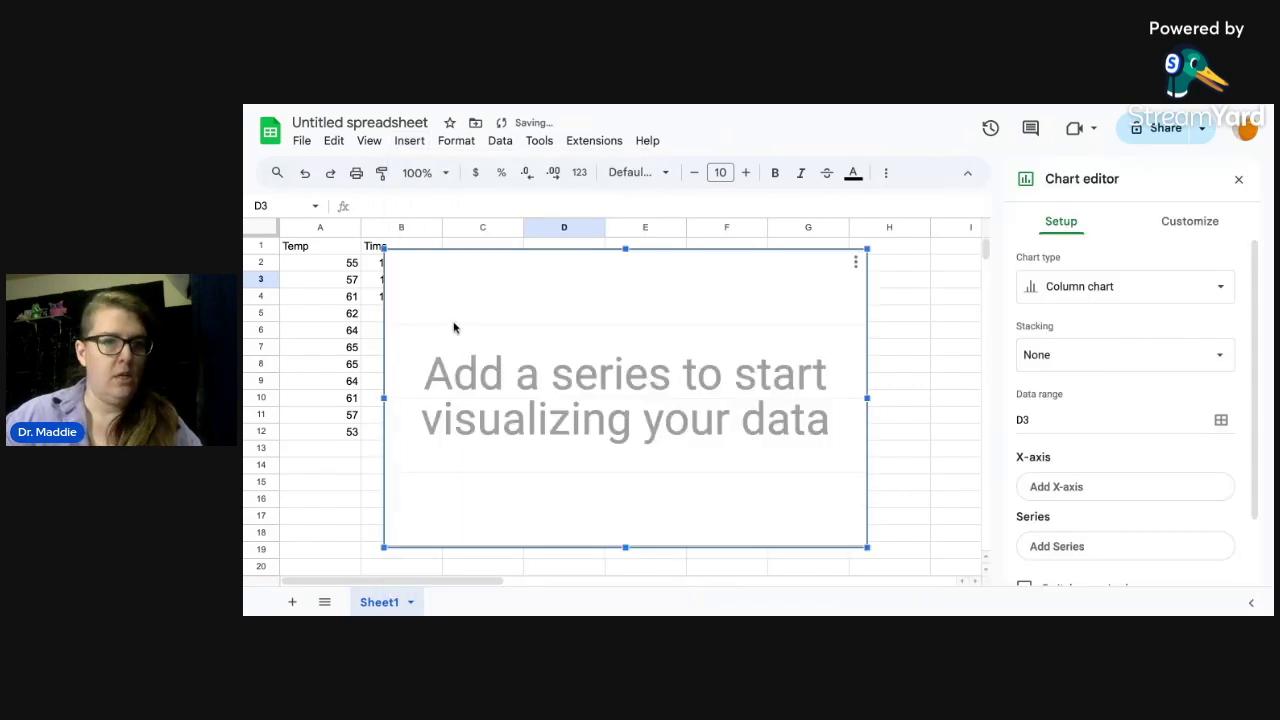
pyautogui.moveTo(565, 340); pyautogui.dragTo(619, 332)
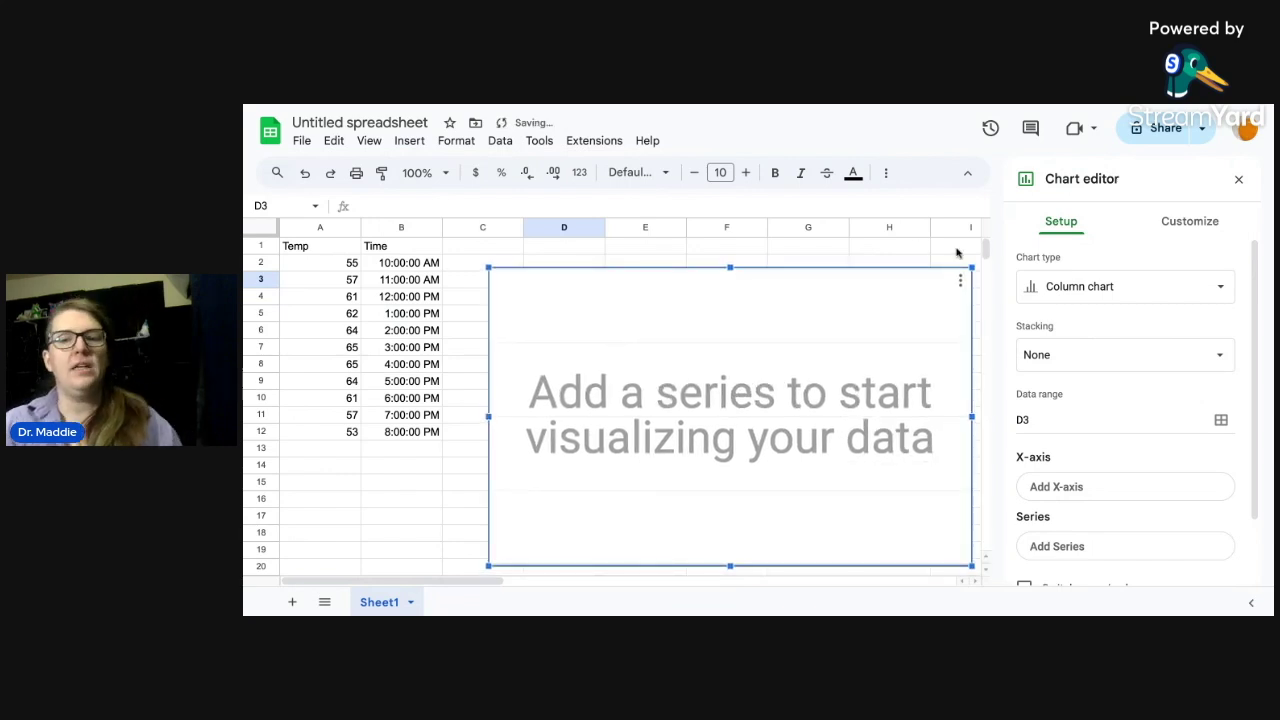
pyautogui.click(1070, 295)
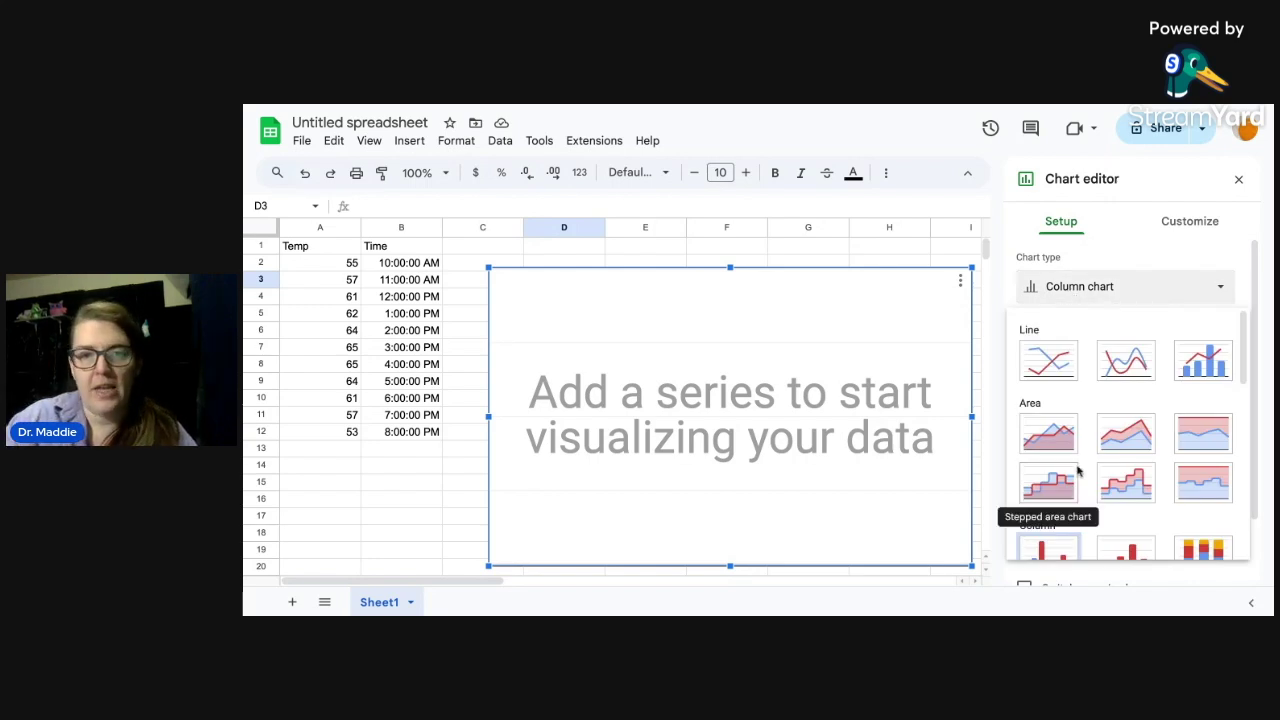
pyautogui.click(1052, 364)
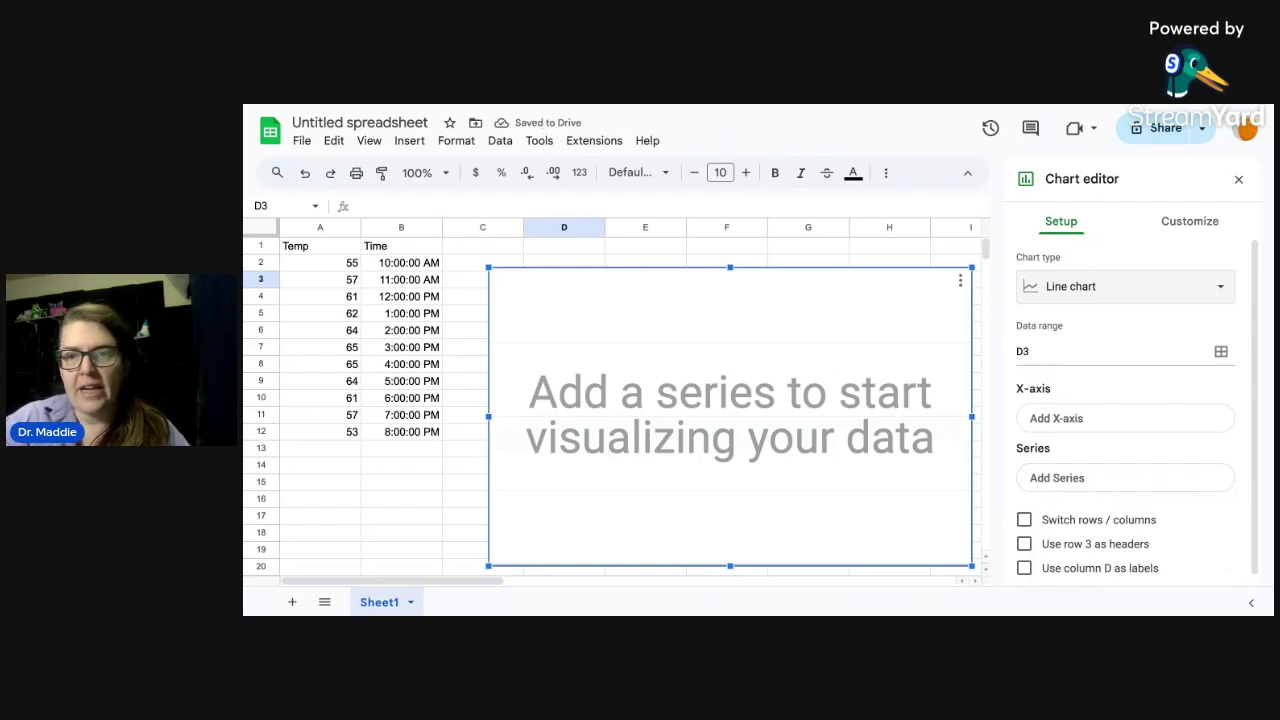
# Set the chart's data range to the temperature values in A2:A12.
pyautogui.click(1221, 354)
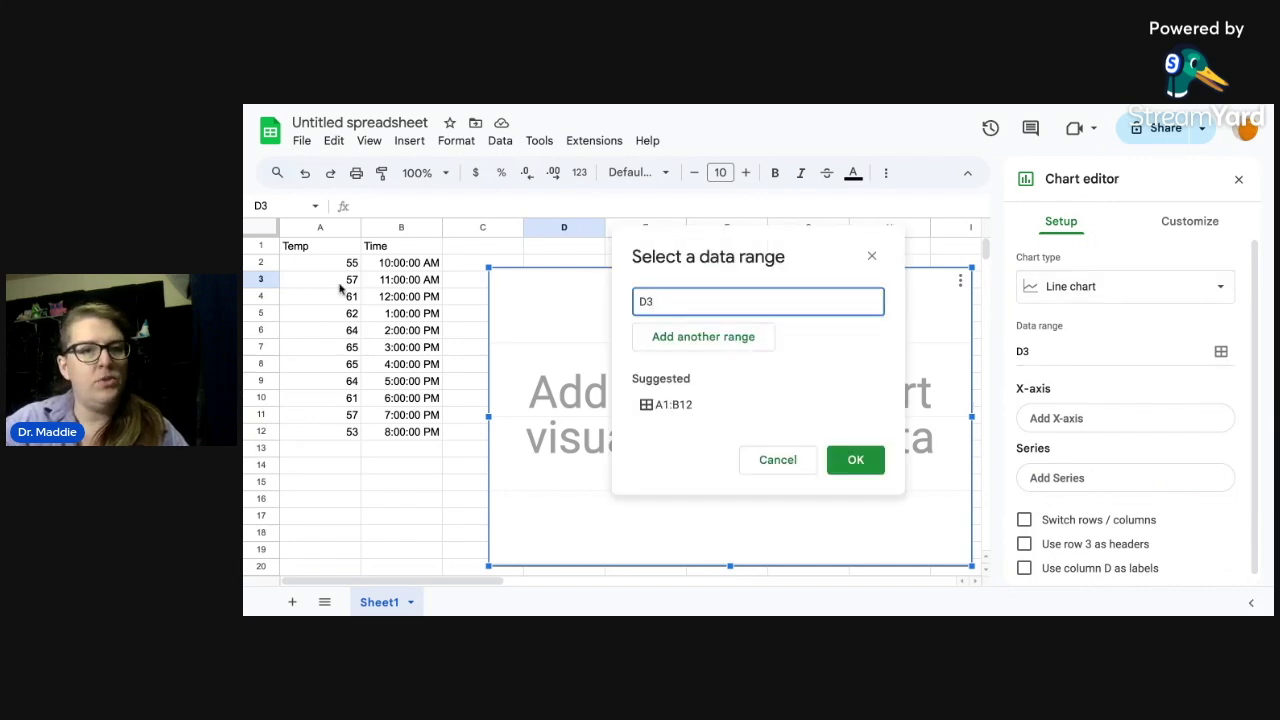
pyautogui.click(313, 263)
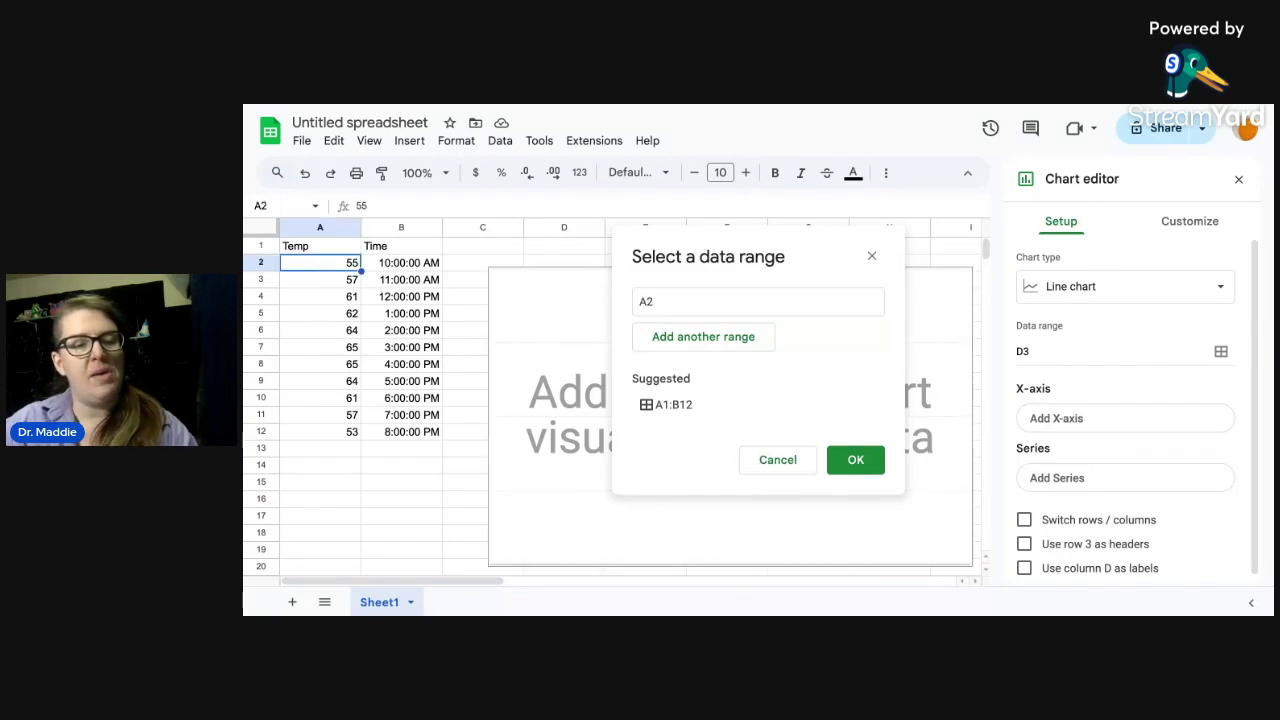
pyautogui.keyDown('shift'); pyautogui.click(318, 436); pyautogui.keyUp('shift')
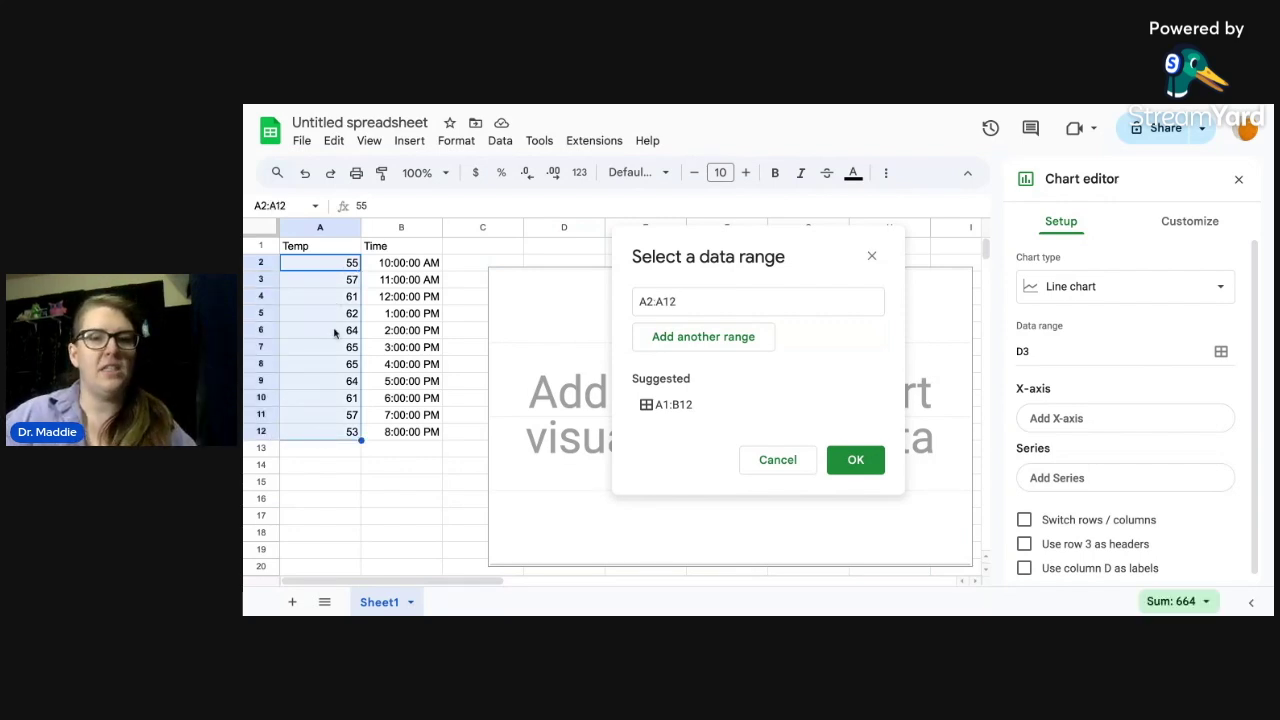
pyautogui.click(851, 462)
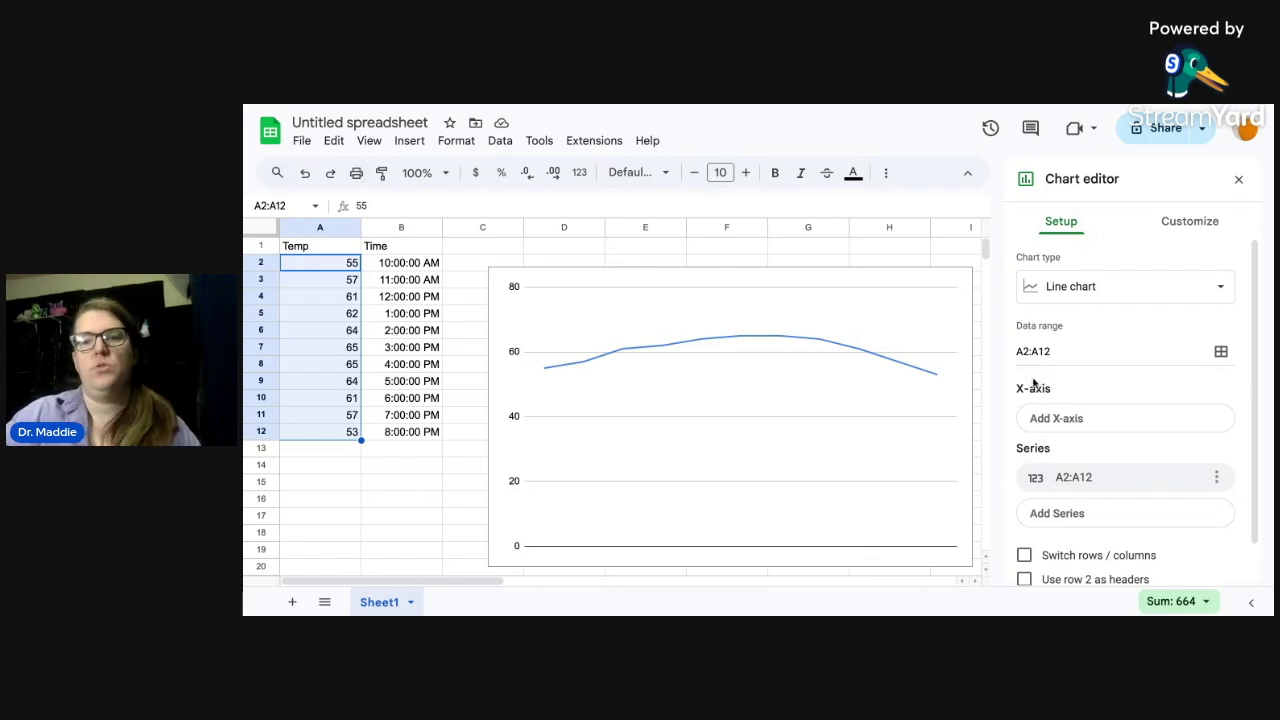
# Add the time values in B2:B12 as the chart's X-axis.
pyautogui.click(1066, 422)
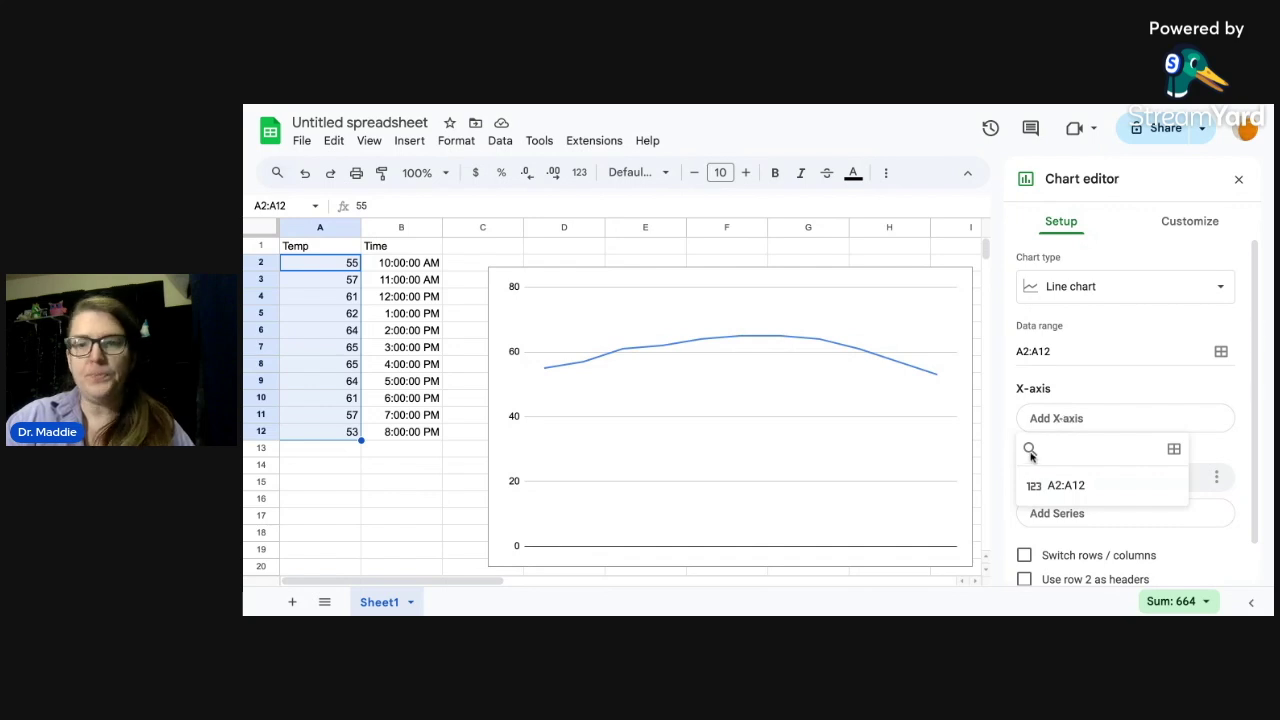
pyautogui.click(1175, 451)
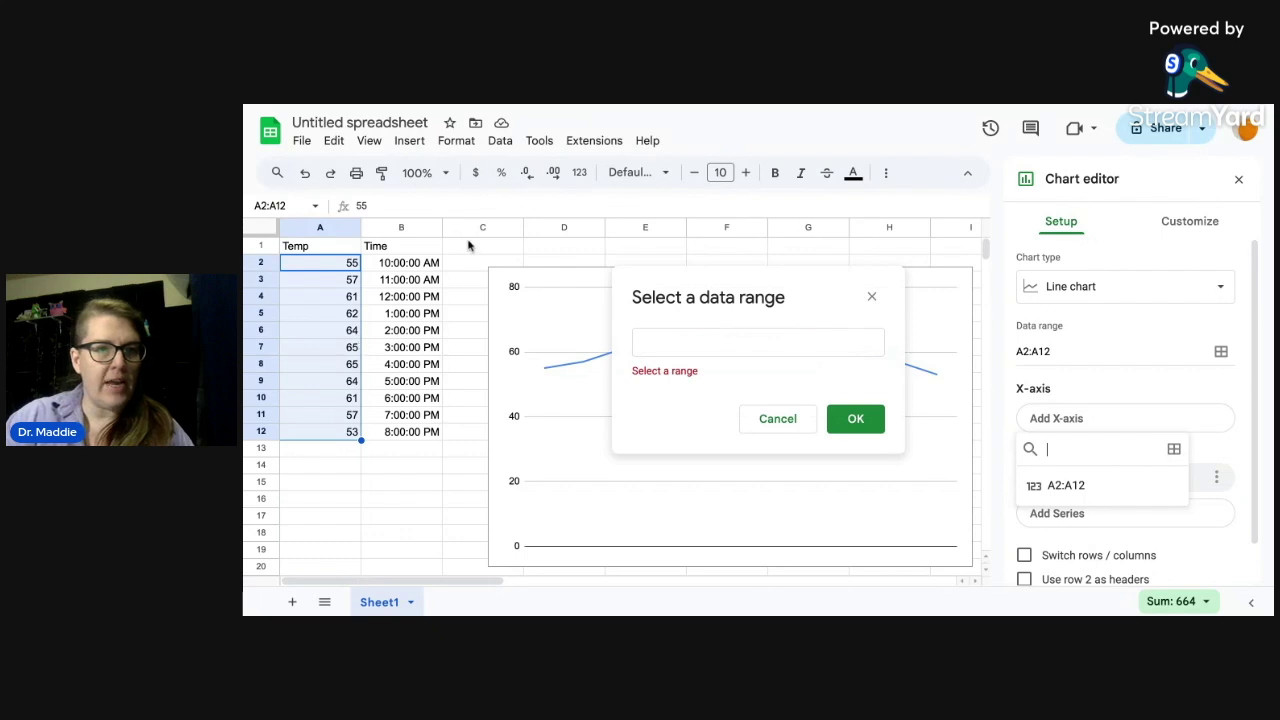
pyautogui.click(399, 263)
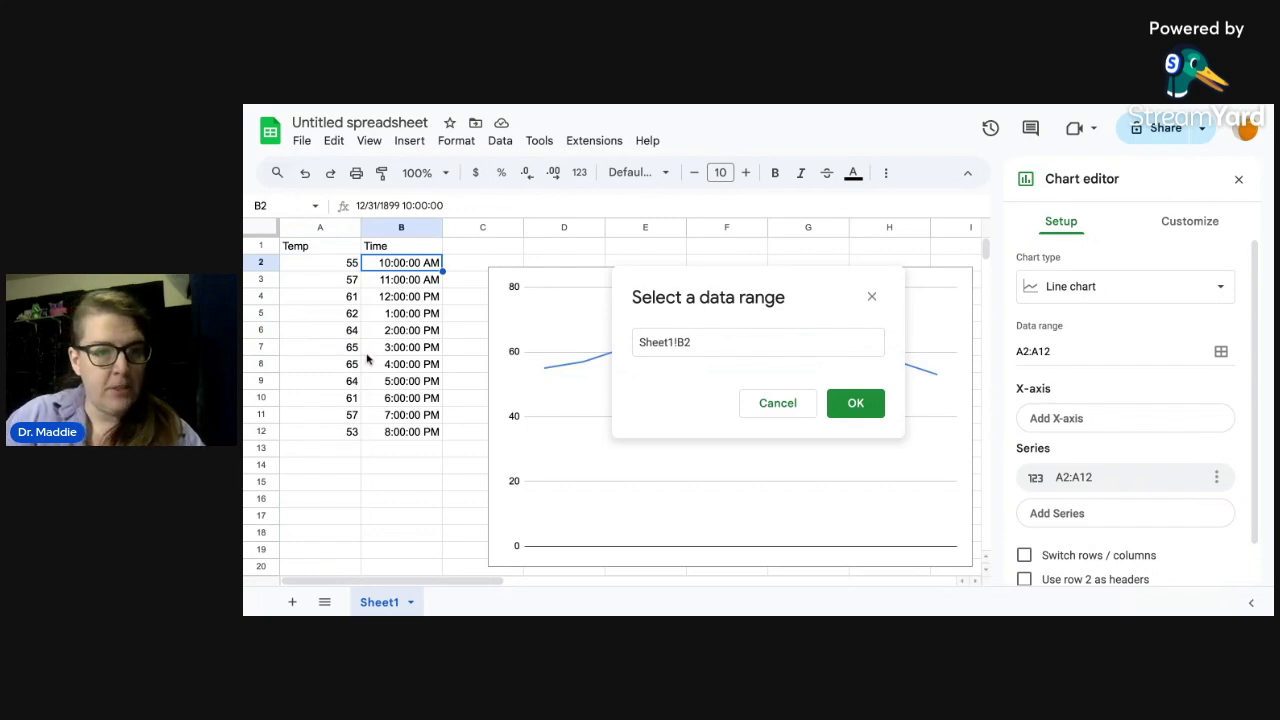
pyautogui.keyDown('shift'); pyautogui.click(395, 436); pyautogui.keyUp('shift')
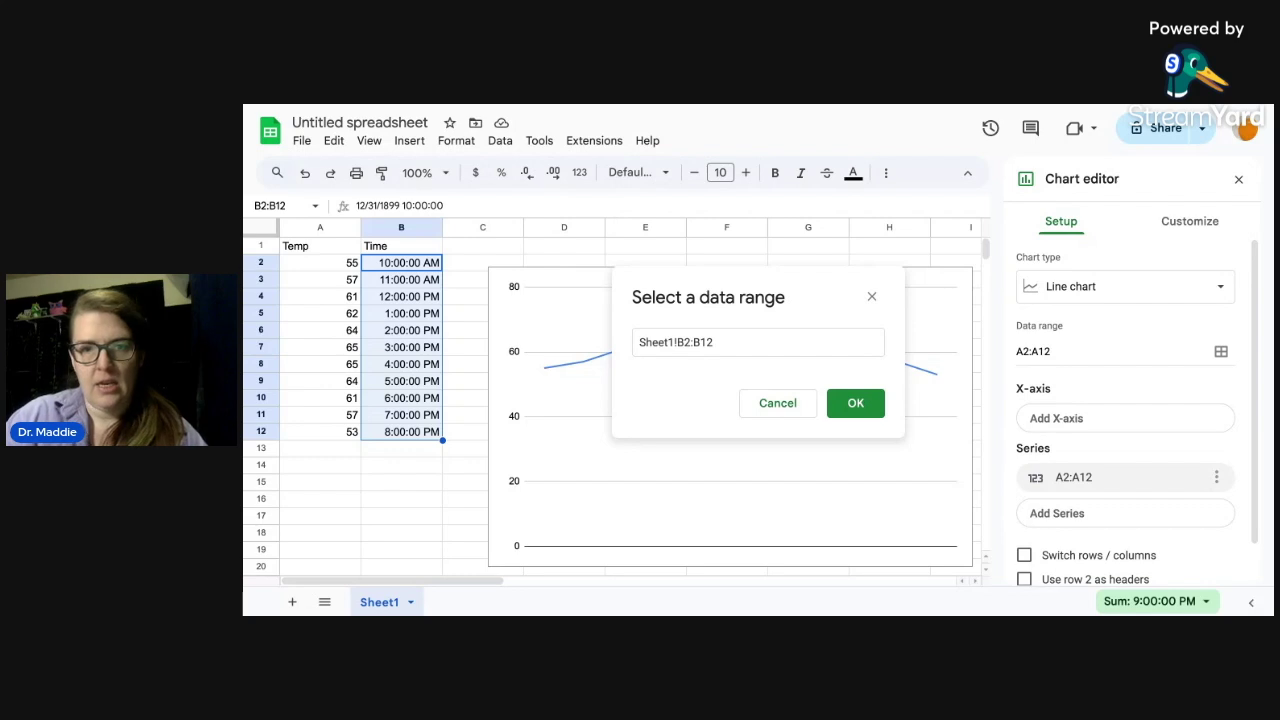
pyautogui.click(855, 403)
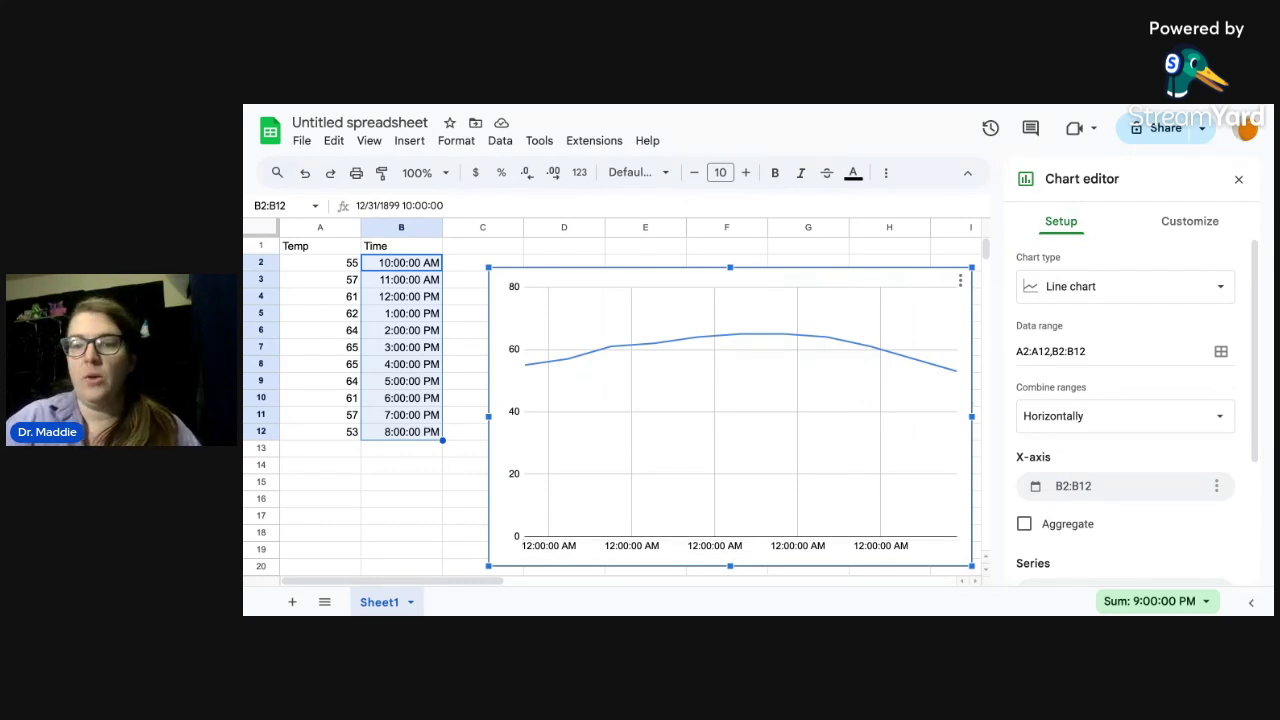
# Make the chart treat the column B labels as text.
pyautogui.scroll(-3, 1106, 465)
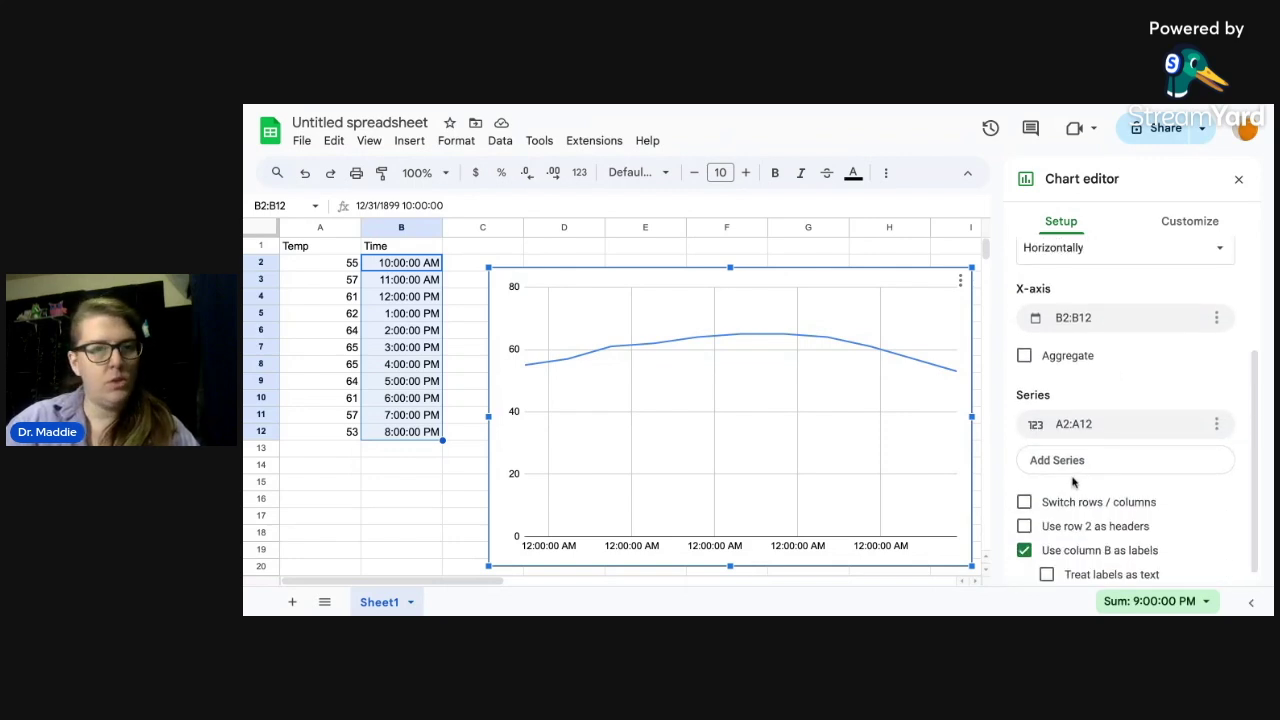
pyautogui.scroll(-1, 1073, 482)
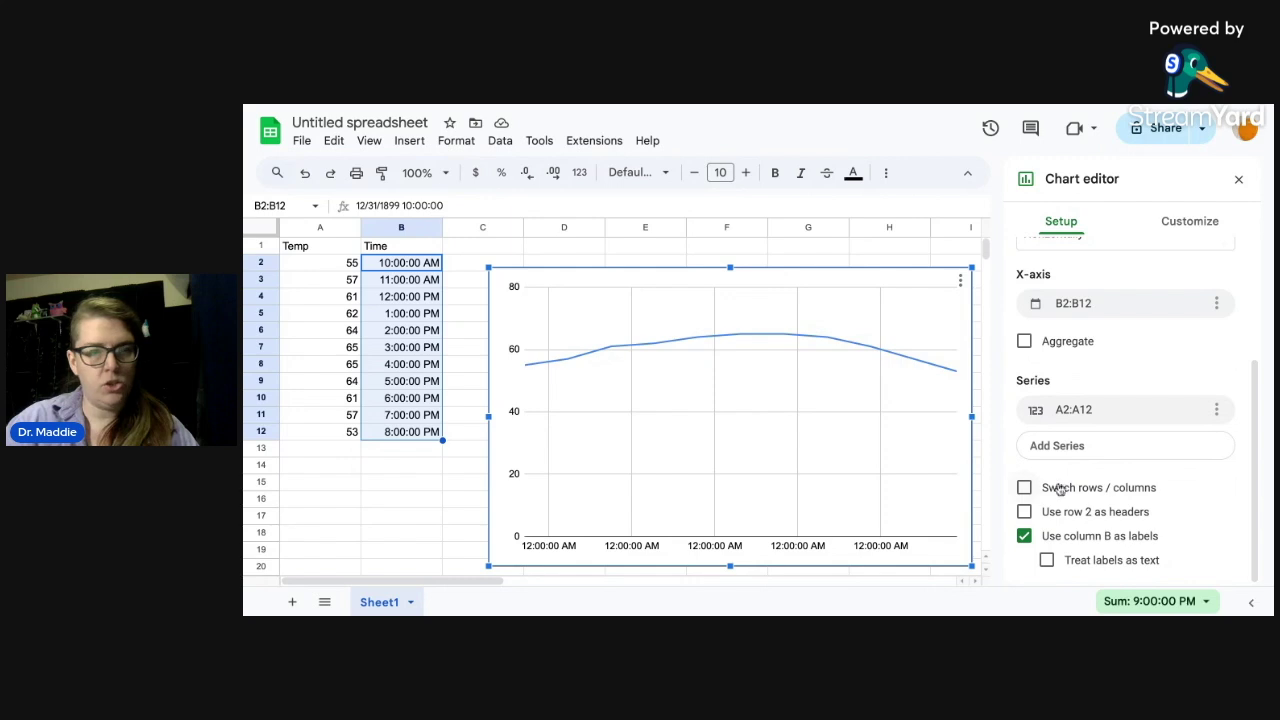
pyautogui.click(1046, 561)
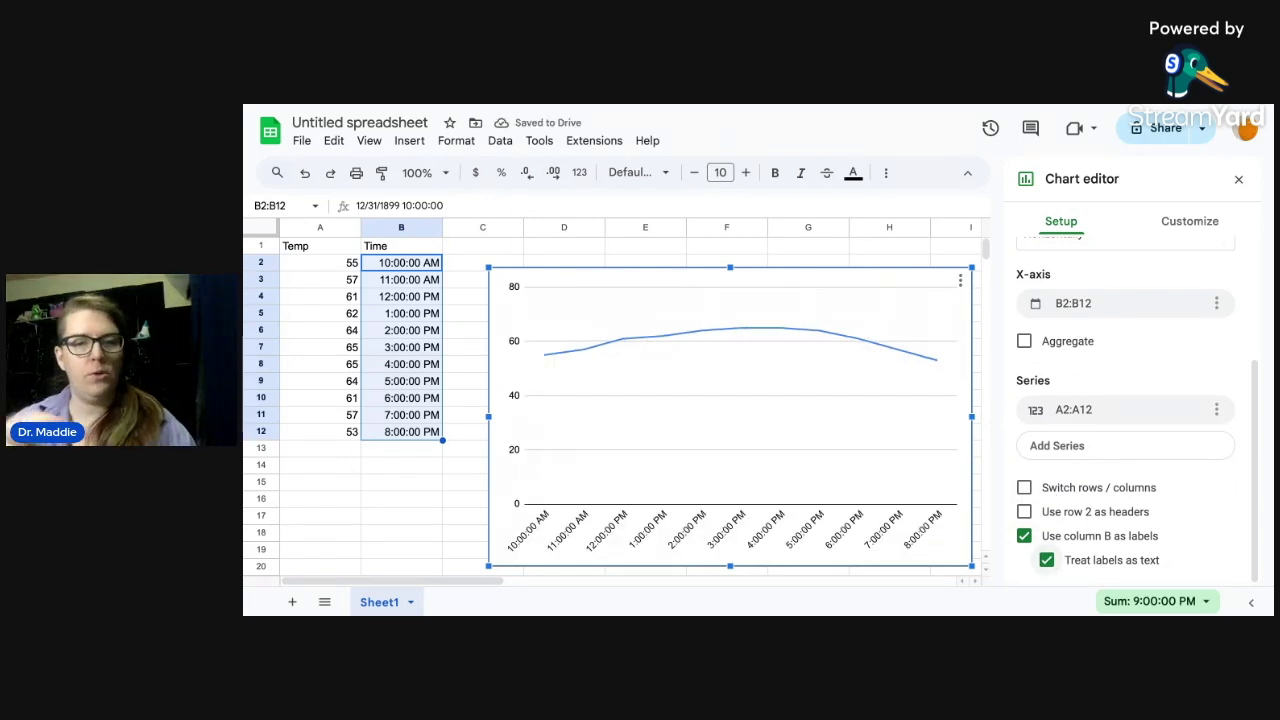
# Set the chart's vertical axis to a minimum of 40 and a maximum of 80.
pyautogui.scroll(2, 1138, 340)
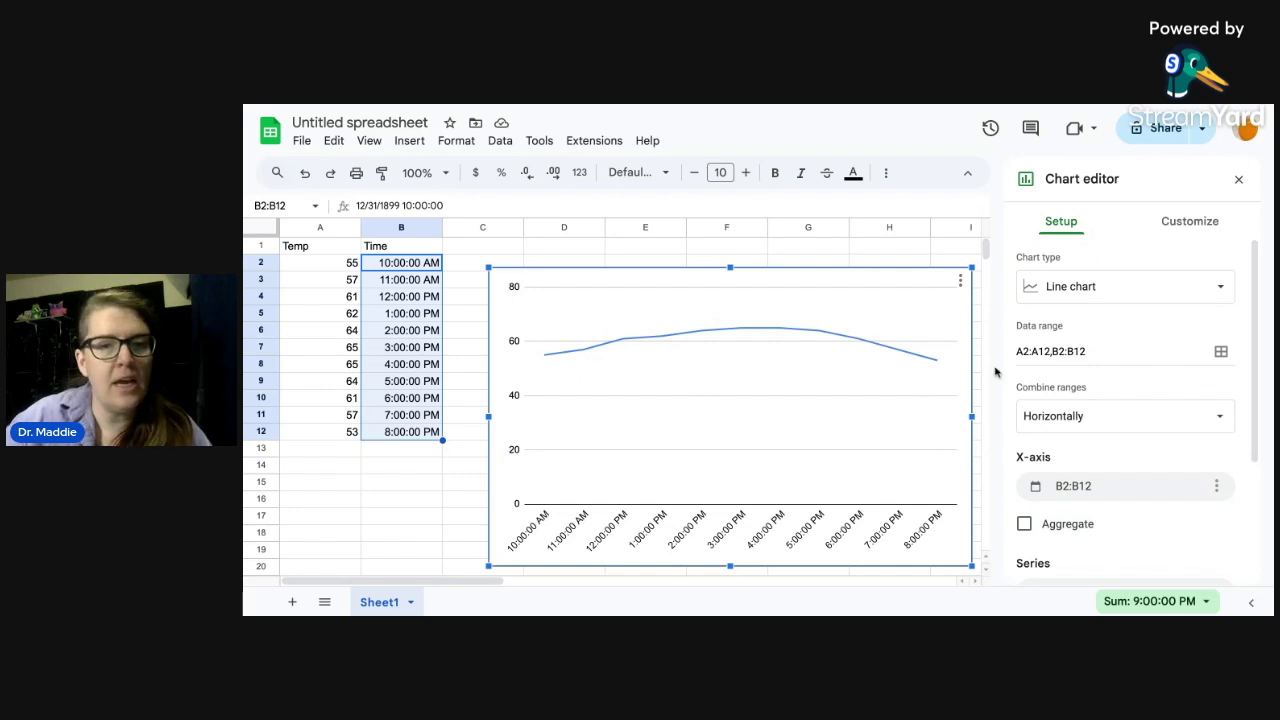
pyautogui.click(1181, 227)
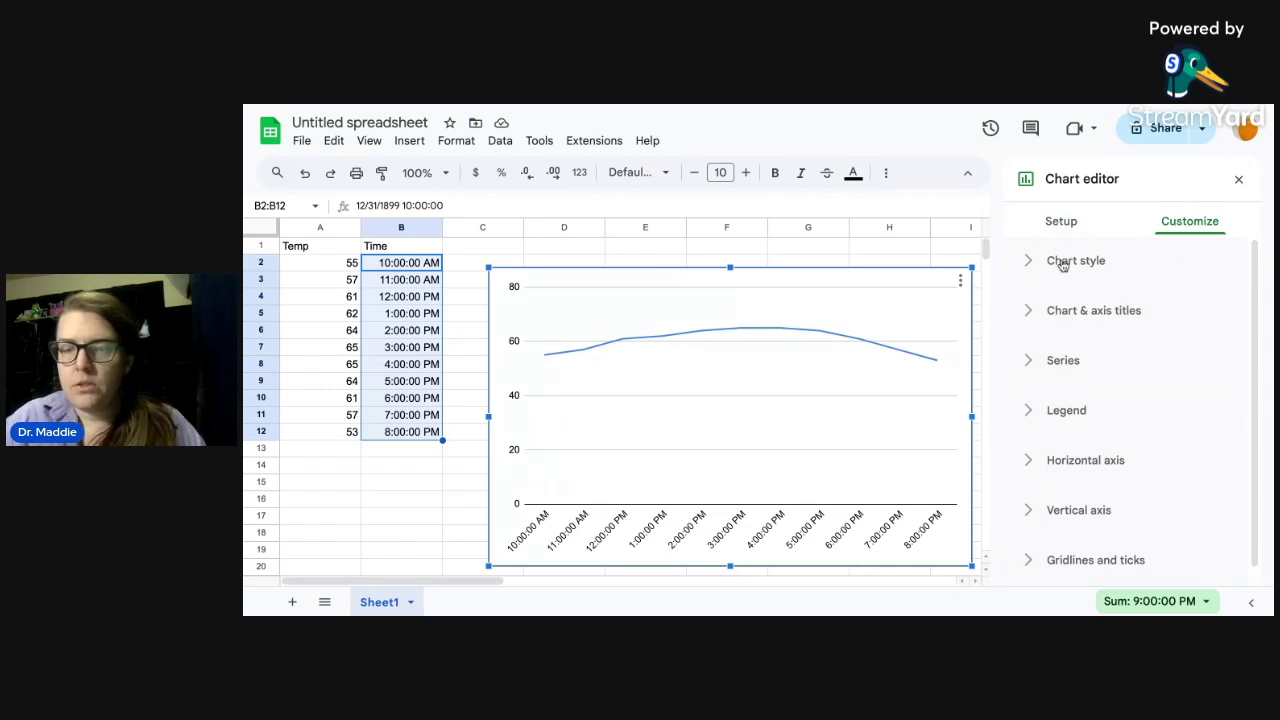
pyautogui.click(1031, 516)
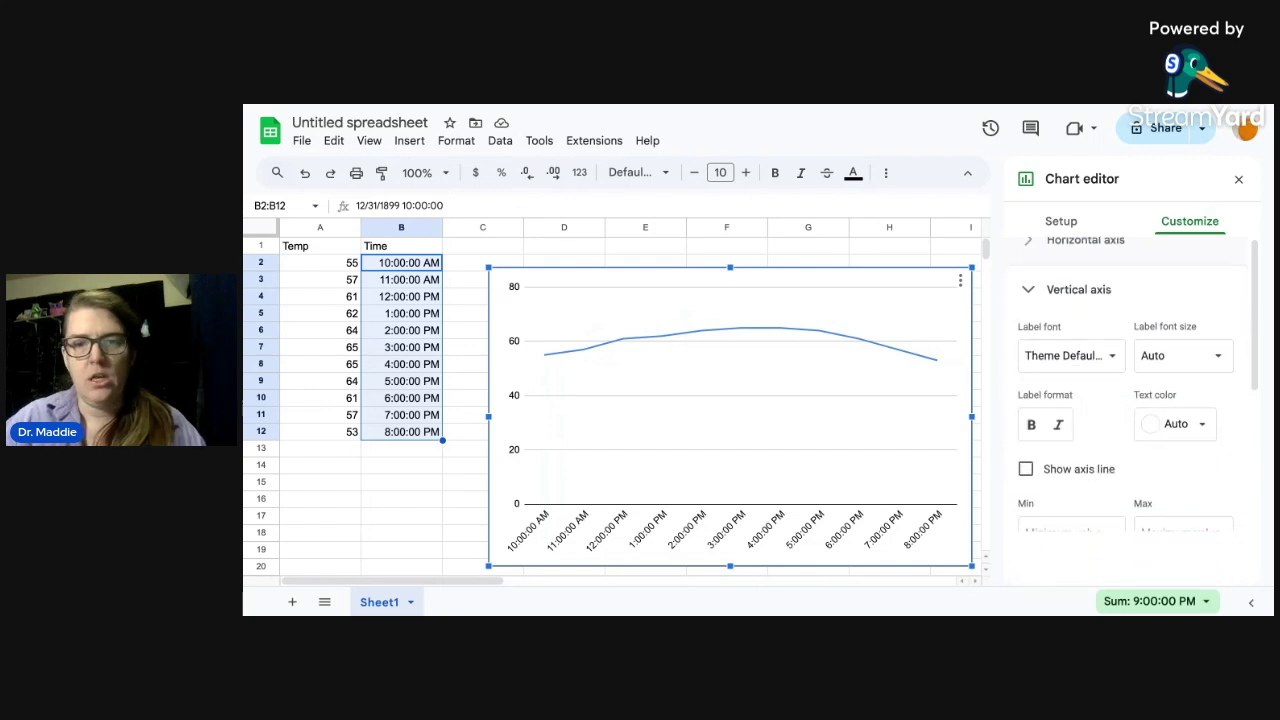
pyautogui.scroll(-2, 1018, 373)
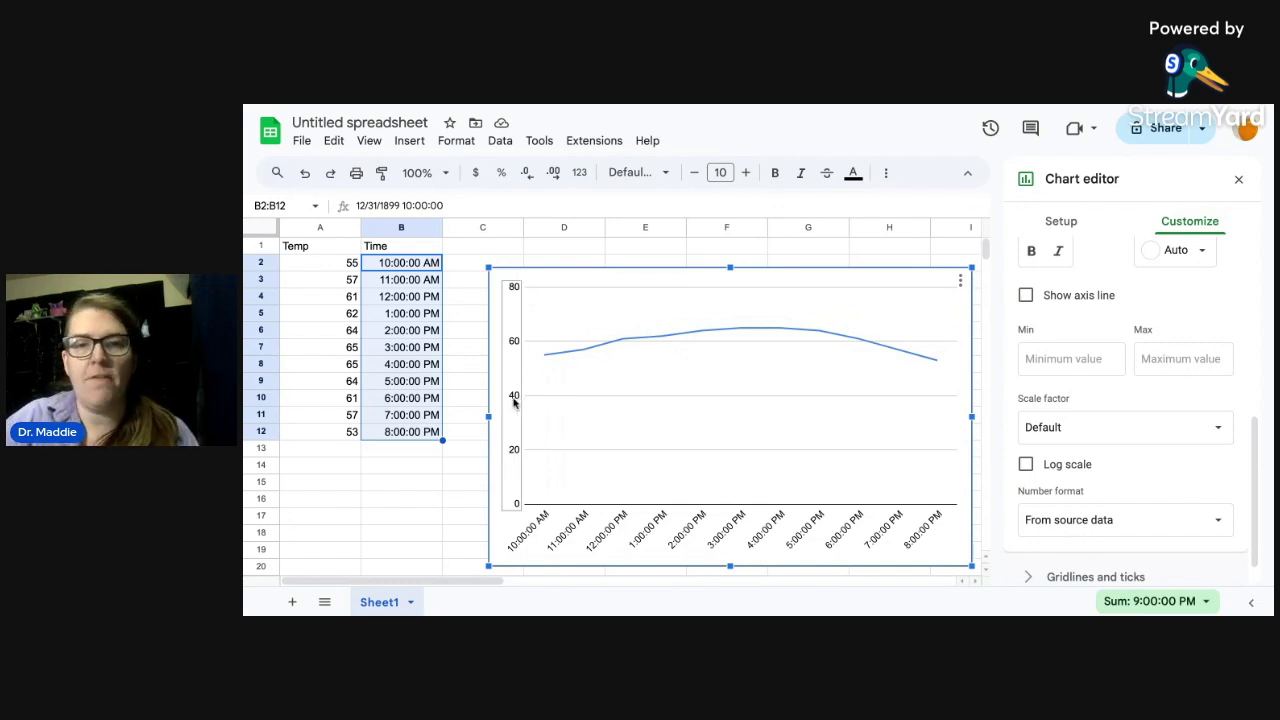
pyautogui.click(1067, 358)
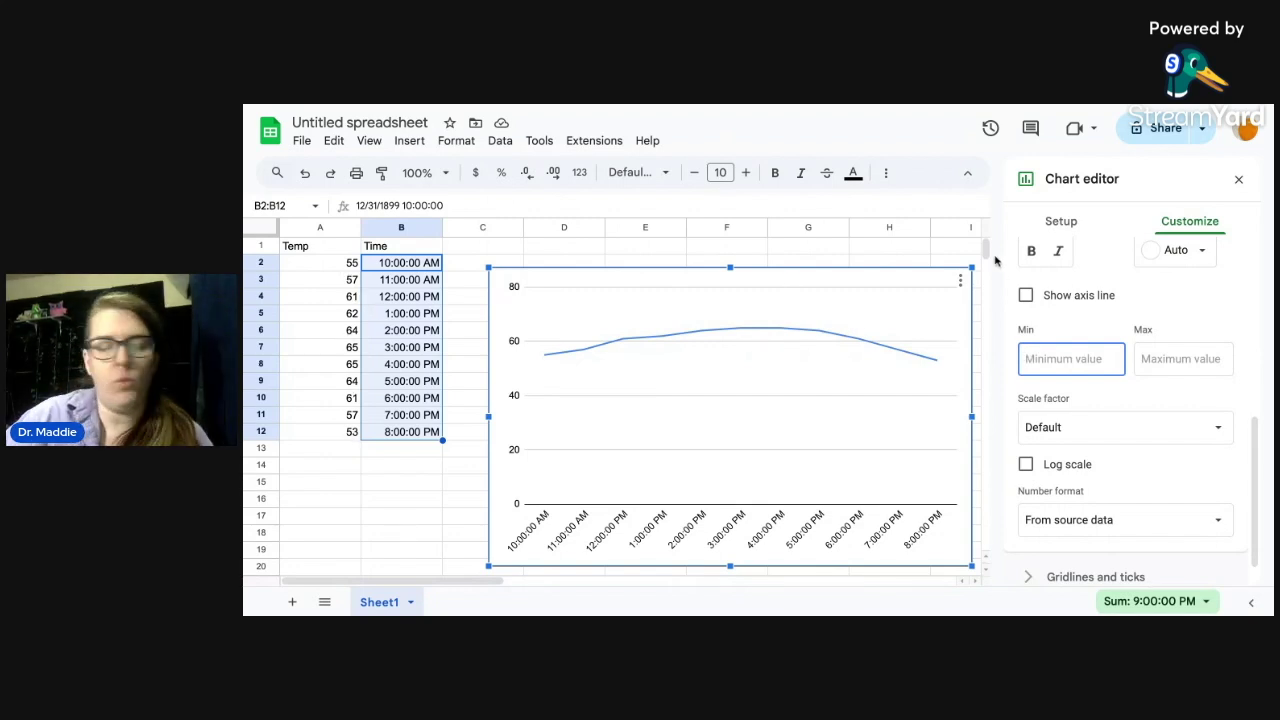
pyautogui.write('40')
pyautogui.click(1156, 358)
pyautogui.write('80')
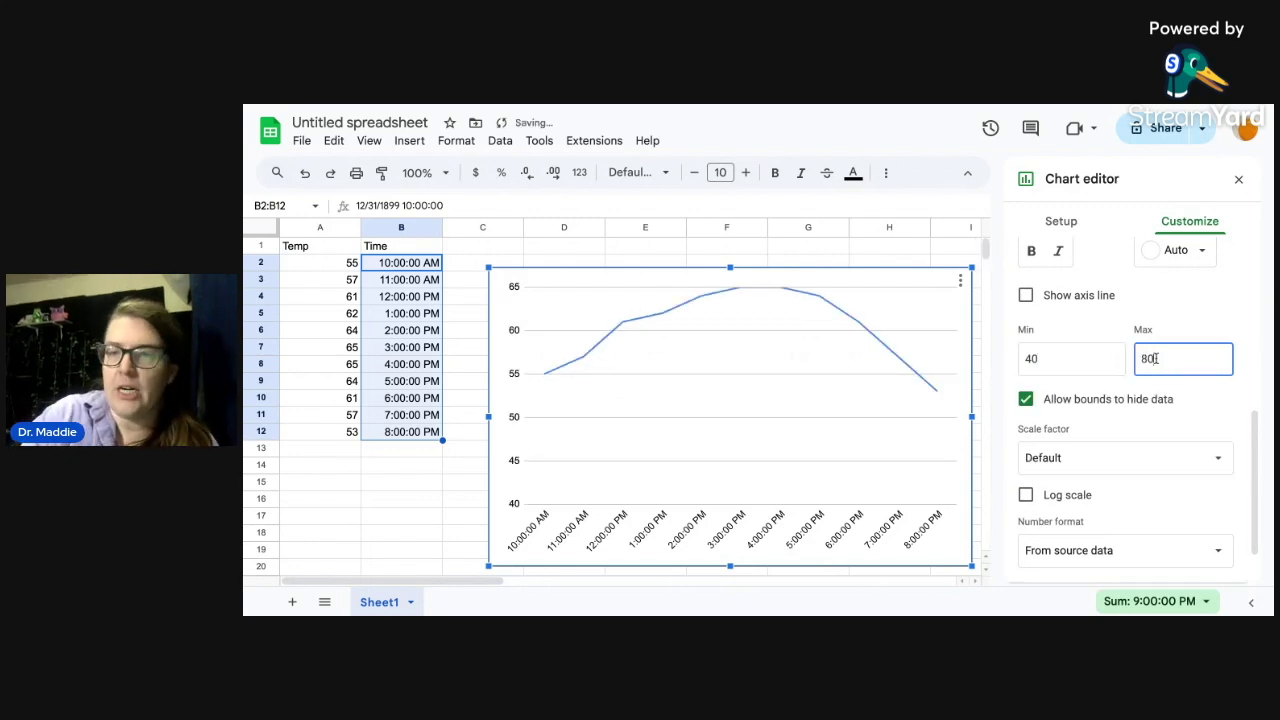
pyautogui.click(1236, 331)
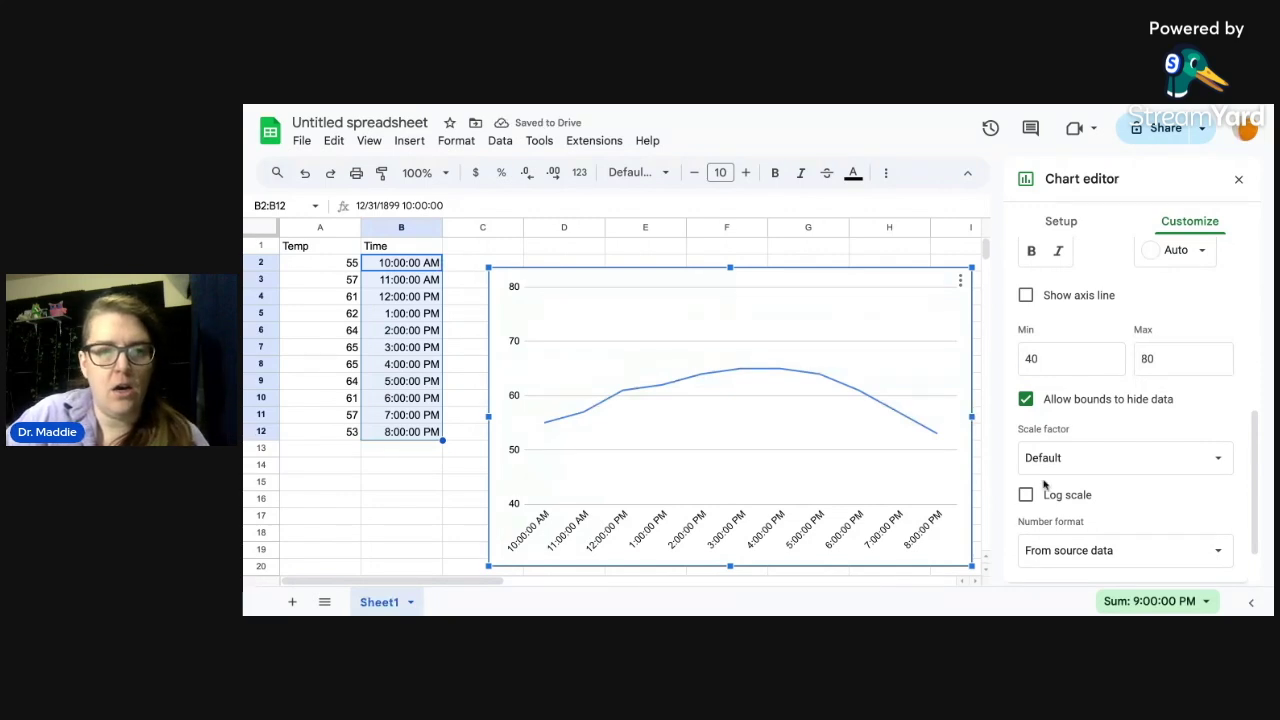
# Change the vertical axis bounds to a maximum of 70 and a minimum of 50.
pyautogui.doubleClick(1160, 356)
pyautogui.press('BackSpace')
pyautogui.write('70')
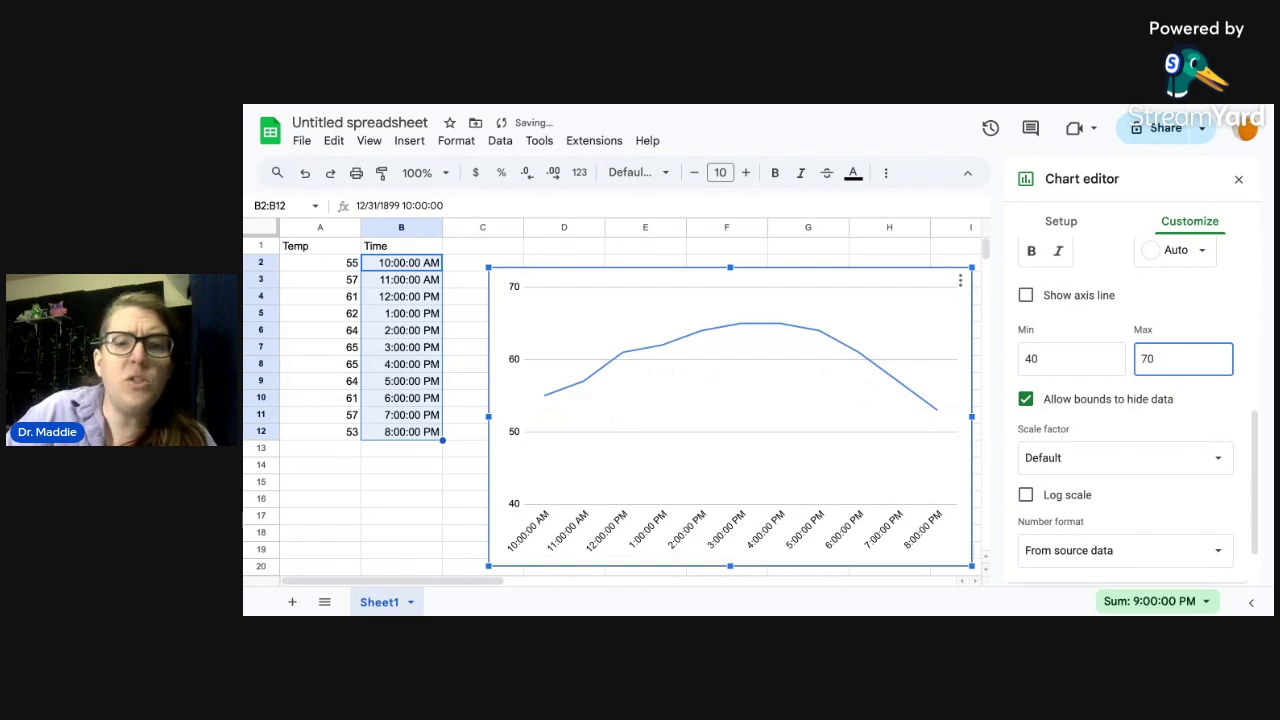
pyautogui.doubleClick(1030, 358)
pyautogui.write('00')
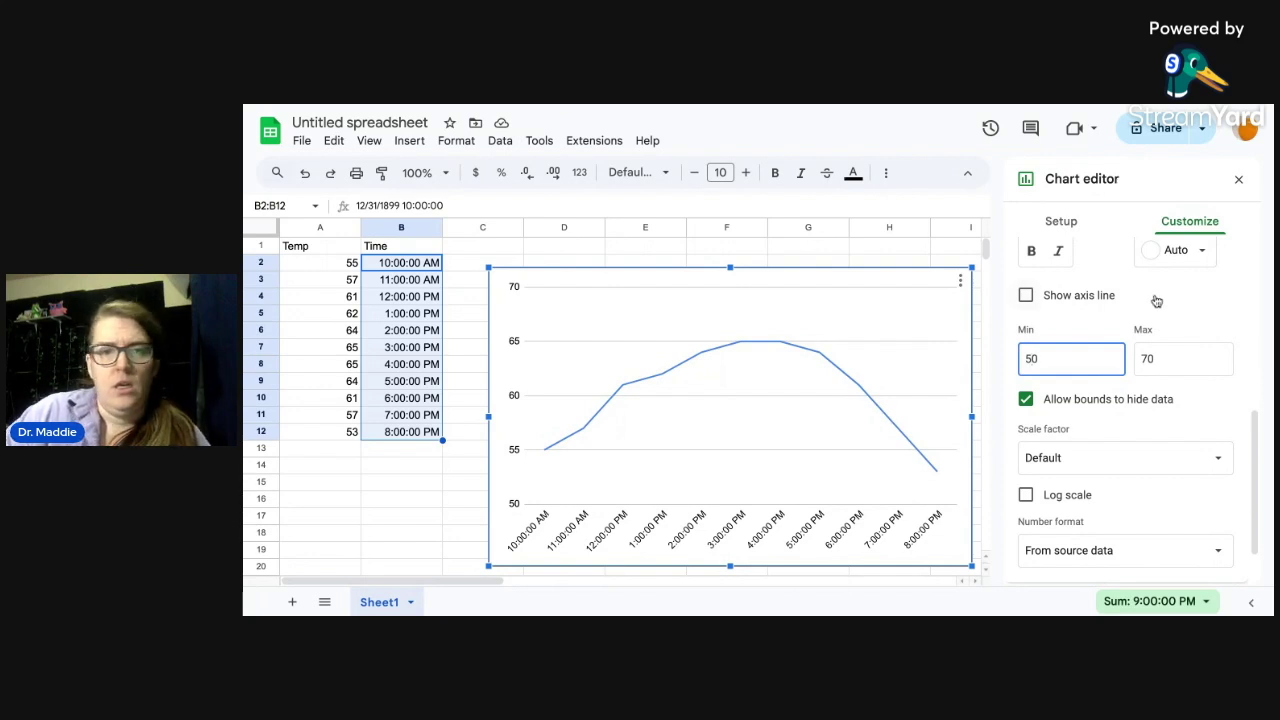
# Turn the vertical axis's minor gridlines on and back off.
pyautogui.scroll(-1, 1150, 297)
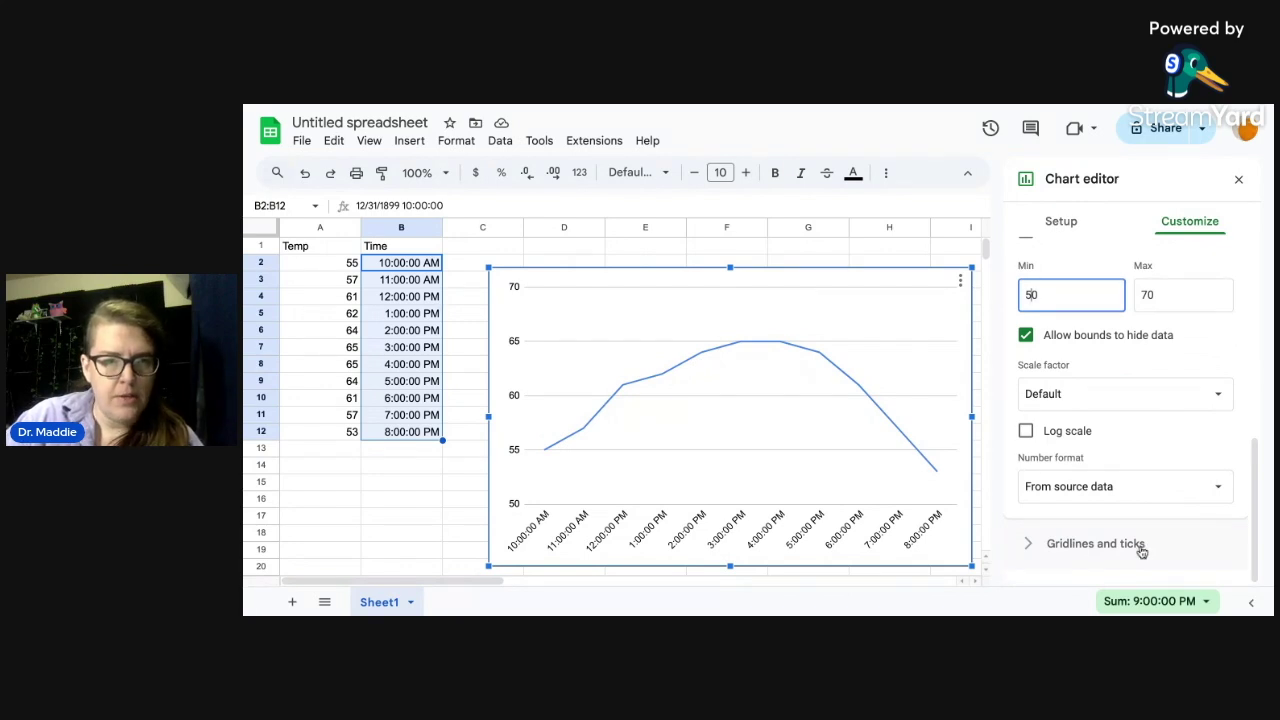
pyautogui.click(1030, 543)
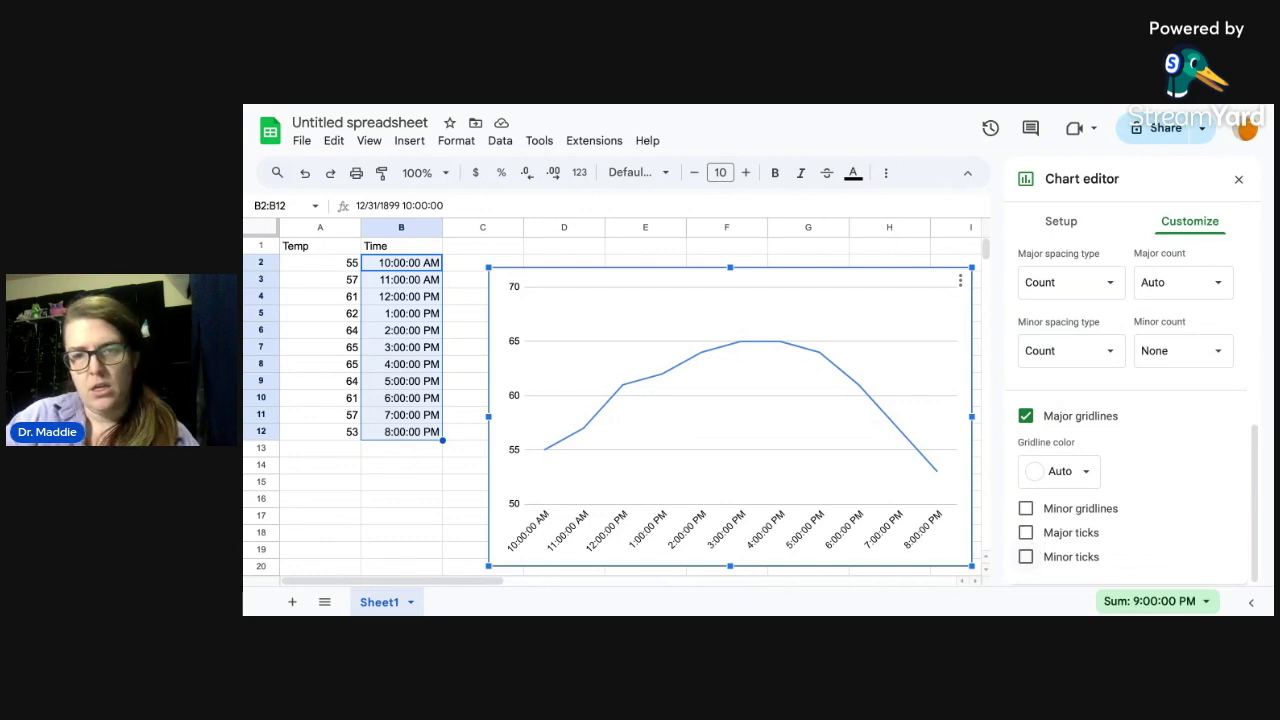
pyautogui.click(1027, 509)
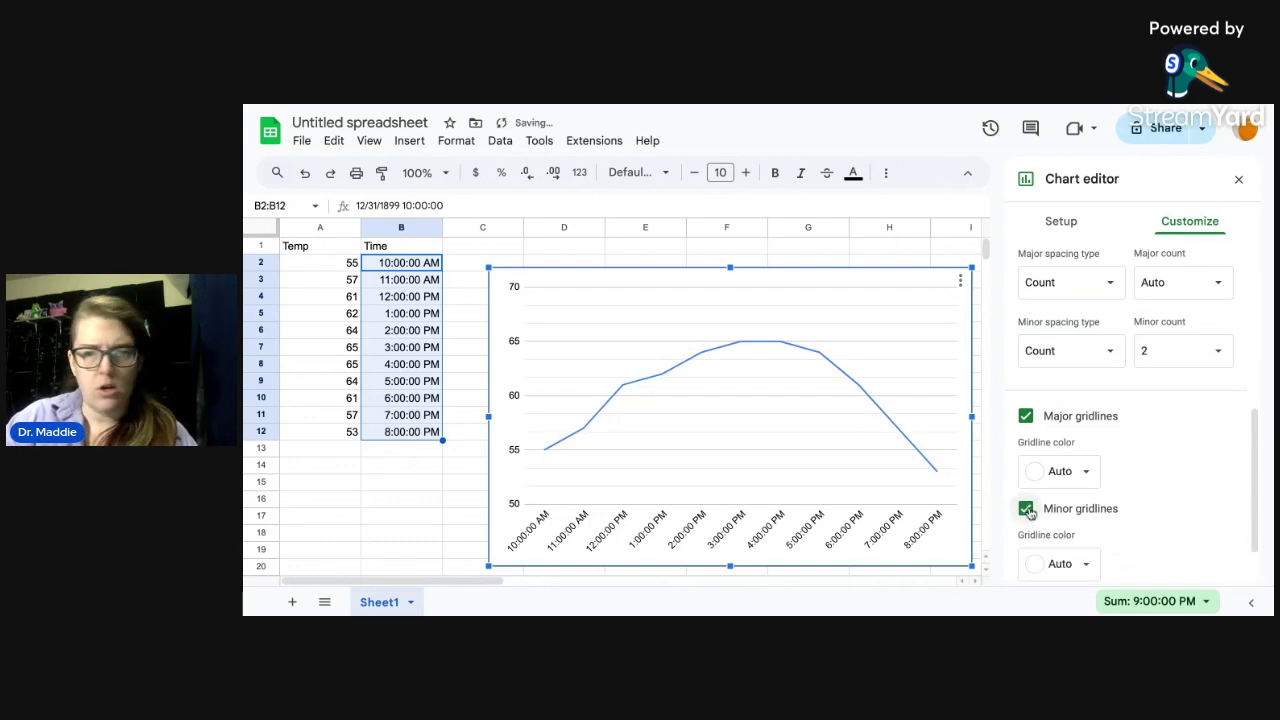
pyautogui.click(1027, 509)
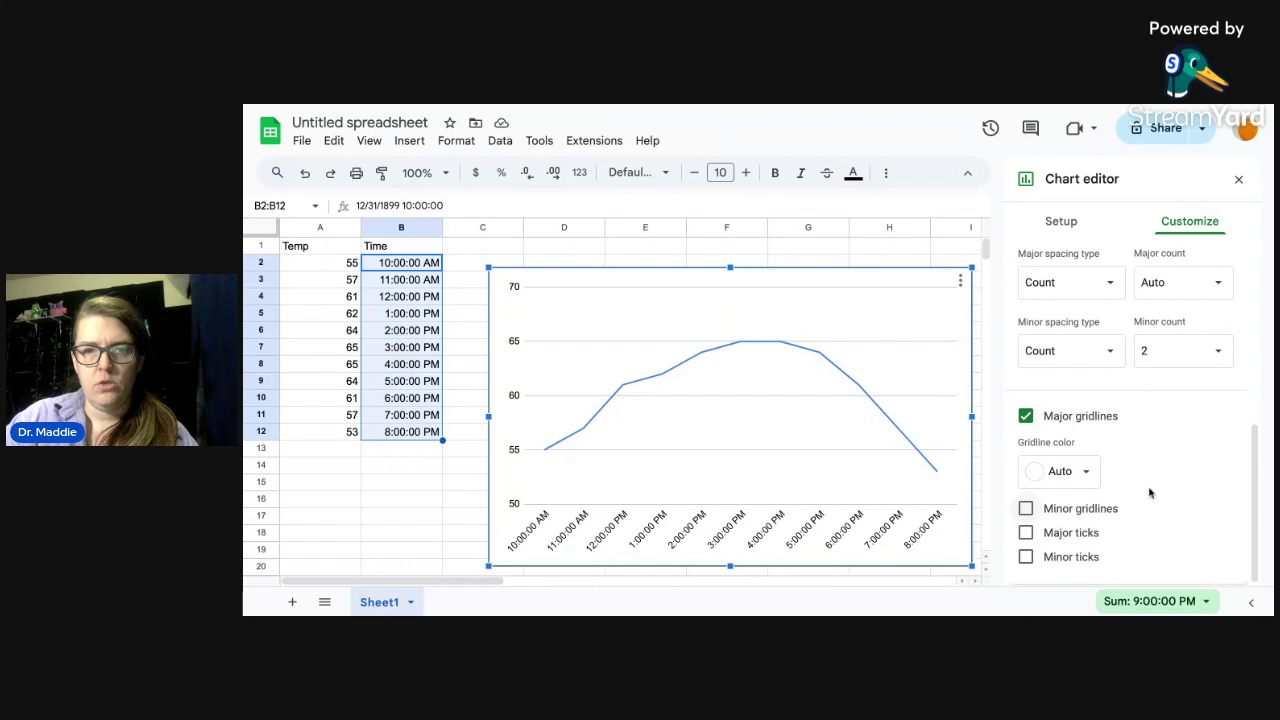
# Review the text, font and format options for the chart and axis titles.
pyautogui.scroll(5, 1190, 434)
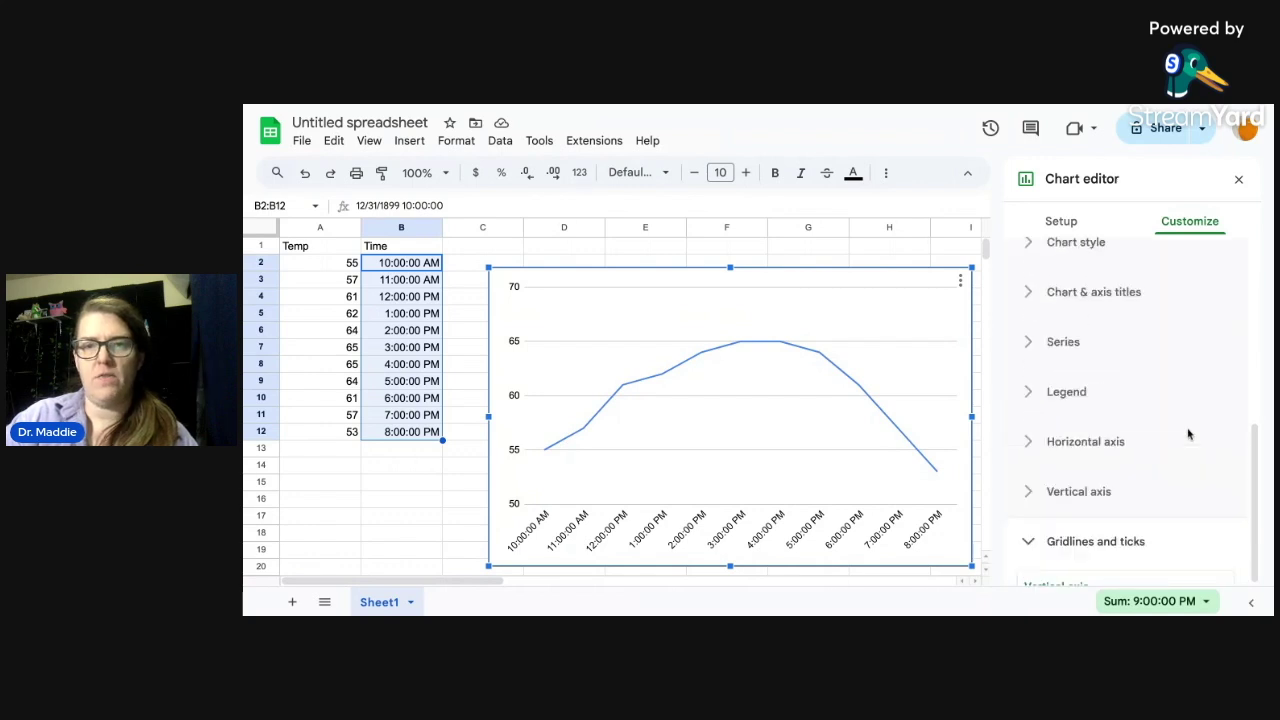
pyautogui.click(1030, 314)
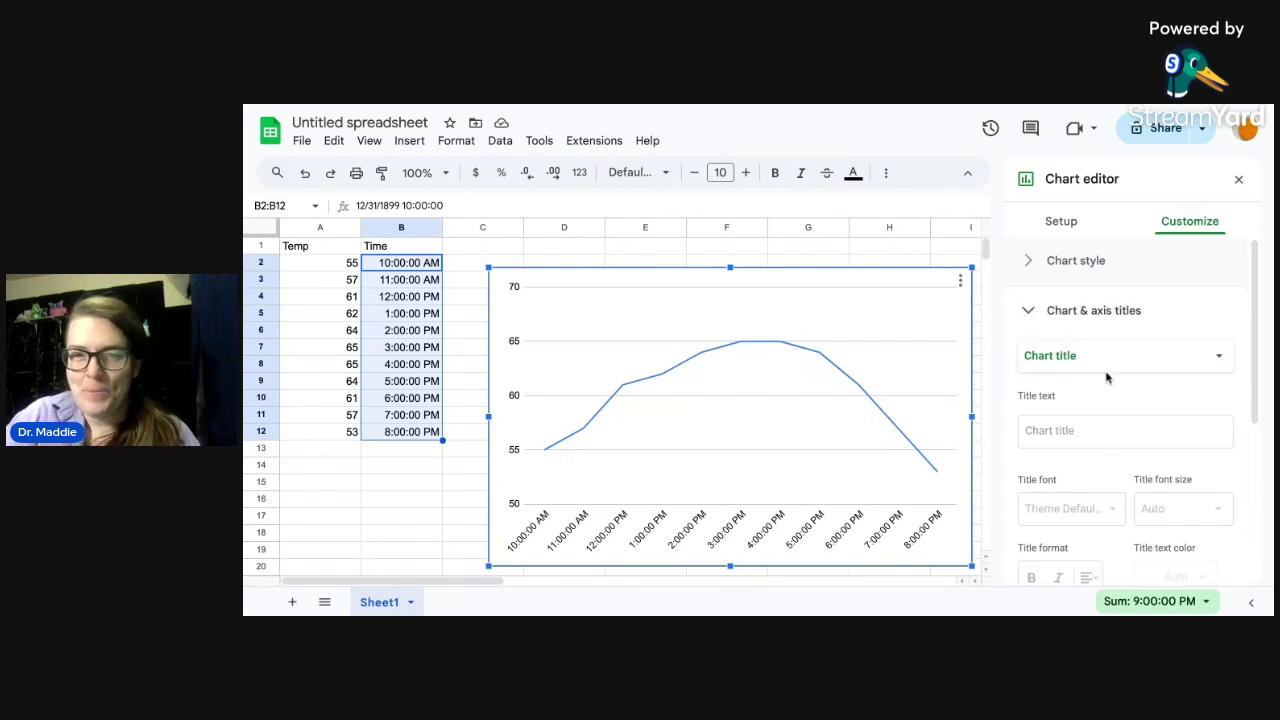
pyautogui.scroll(-2, 1106, 377)
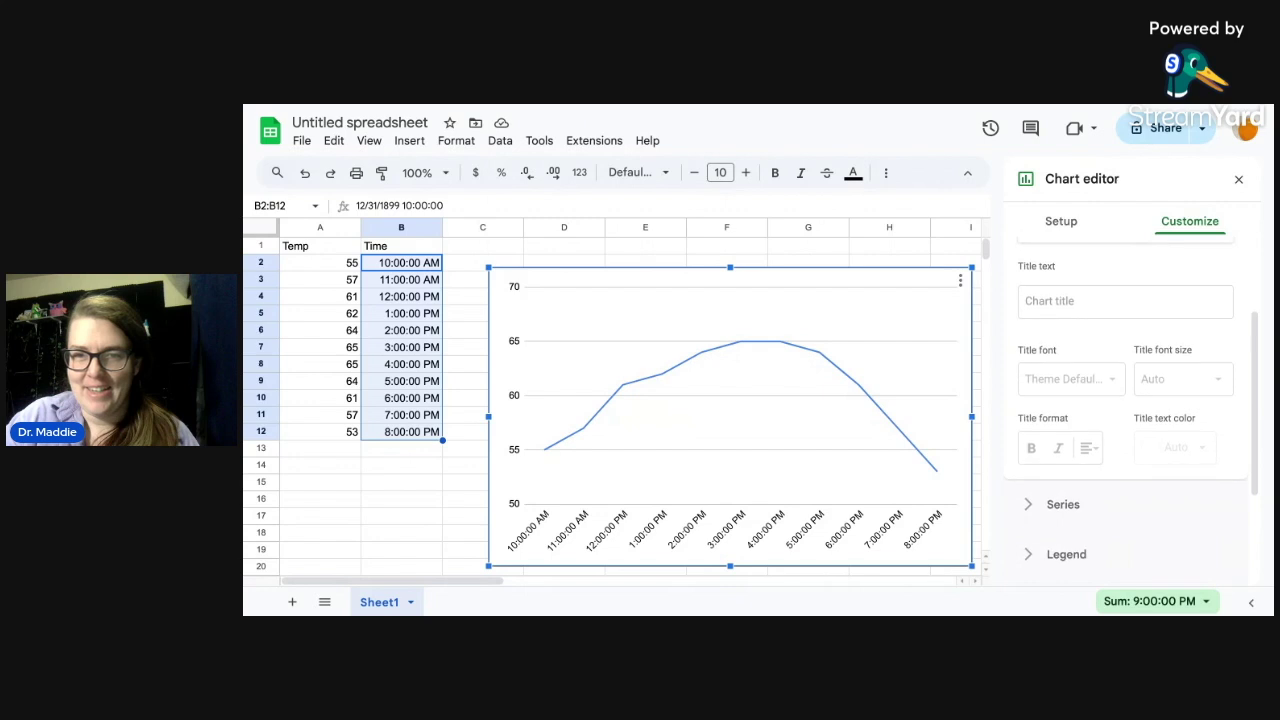
pyautogui.scroll(2, 1070, 395)
pyautogui.click(1030, 310)
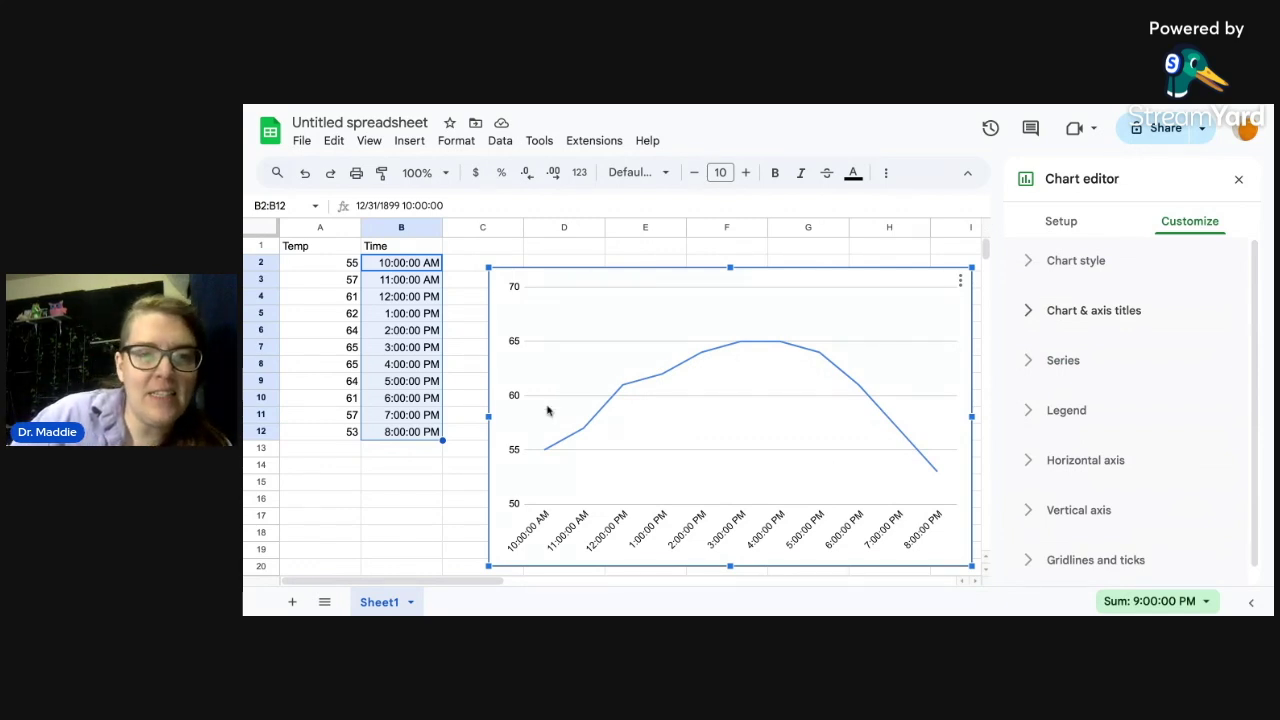
# Close the chart editor and move the chart away from the data so it spans columns F to L from row 1.
pyautogui.click(1237, 182)
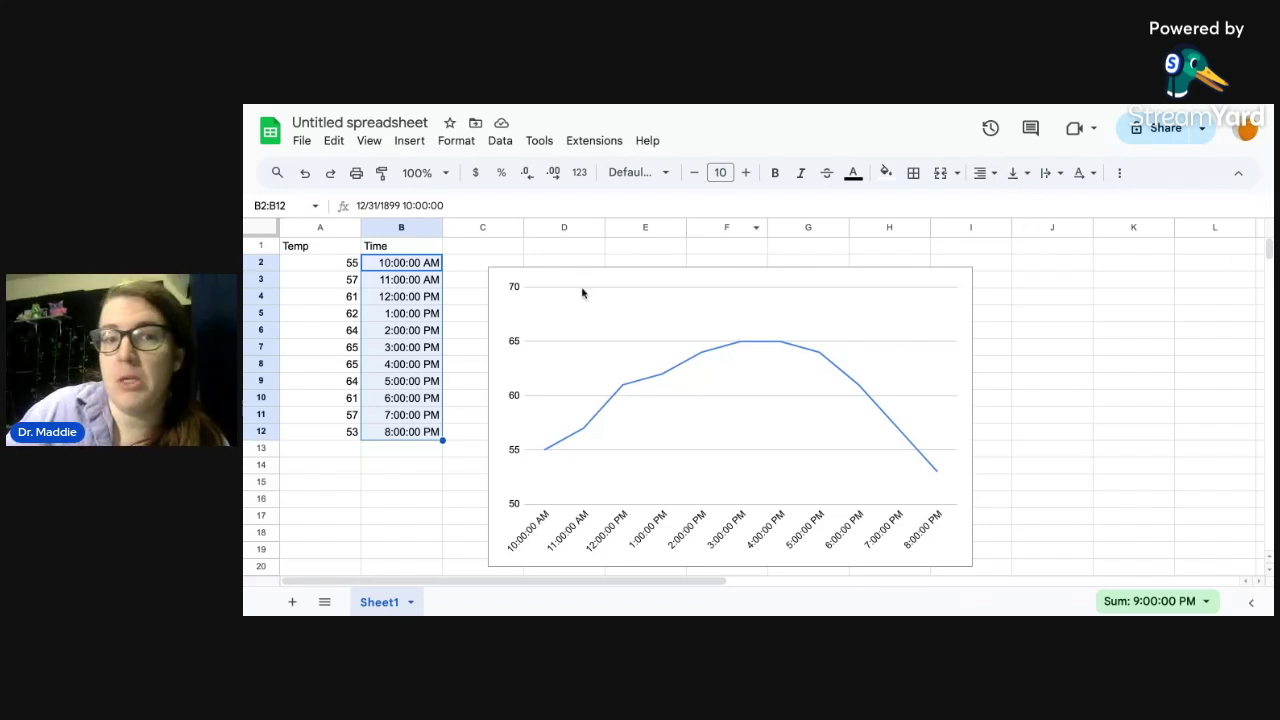
pyautogui.click(826, 295)
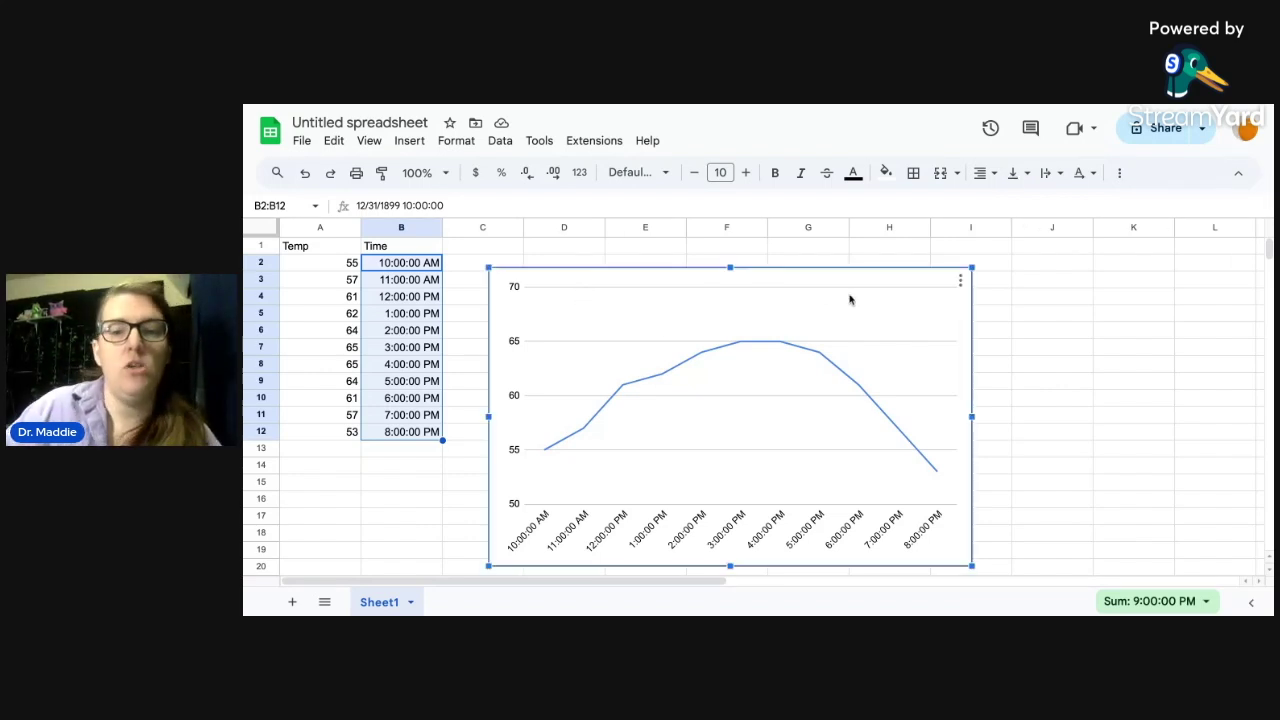
pyautogui.moveTo(578, 308); pyautogui.dragTo(819, 288)
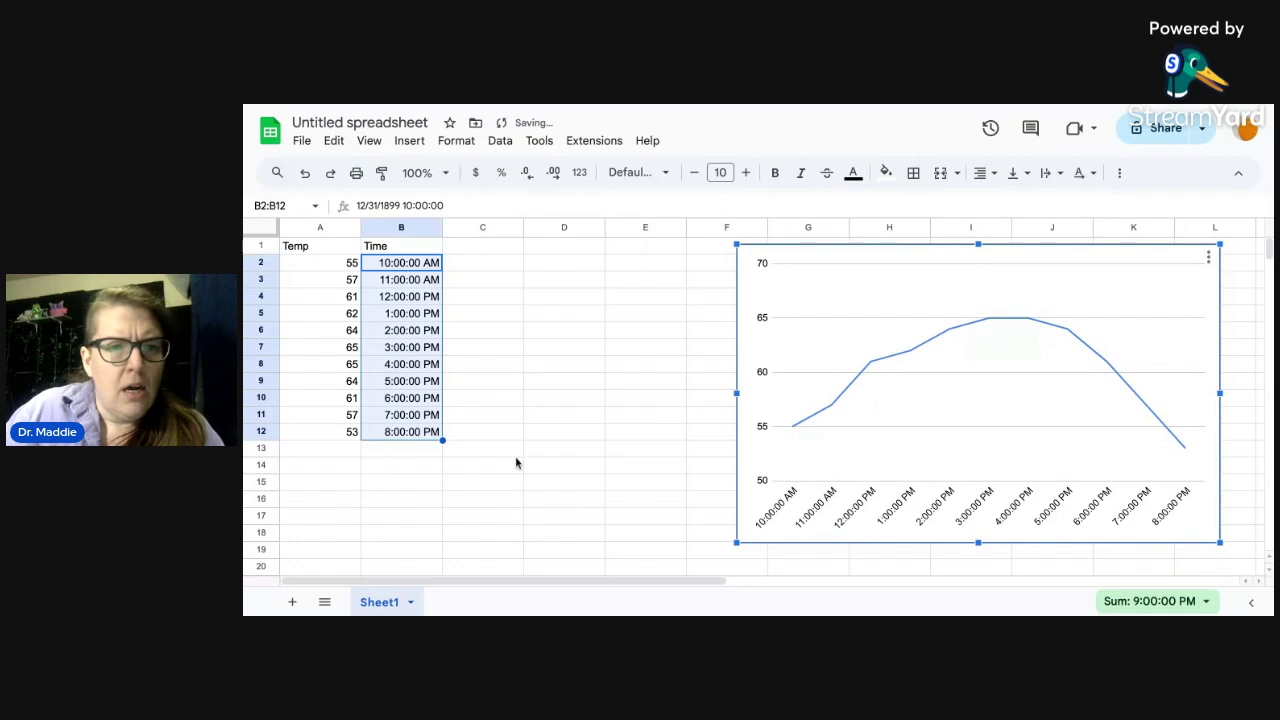
# Enter the formula =A2-2 in cell A14.
pyautogui.click(315, 472)
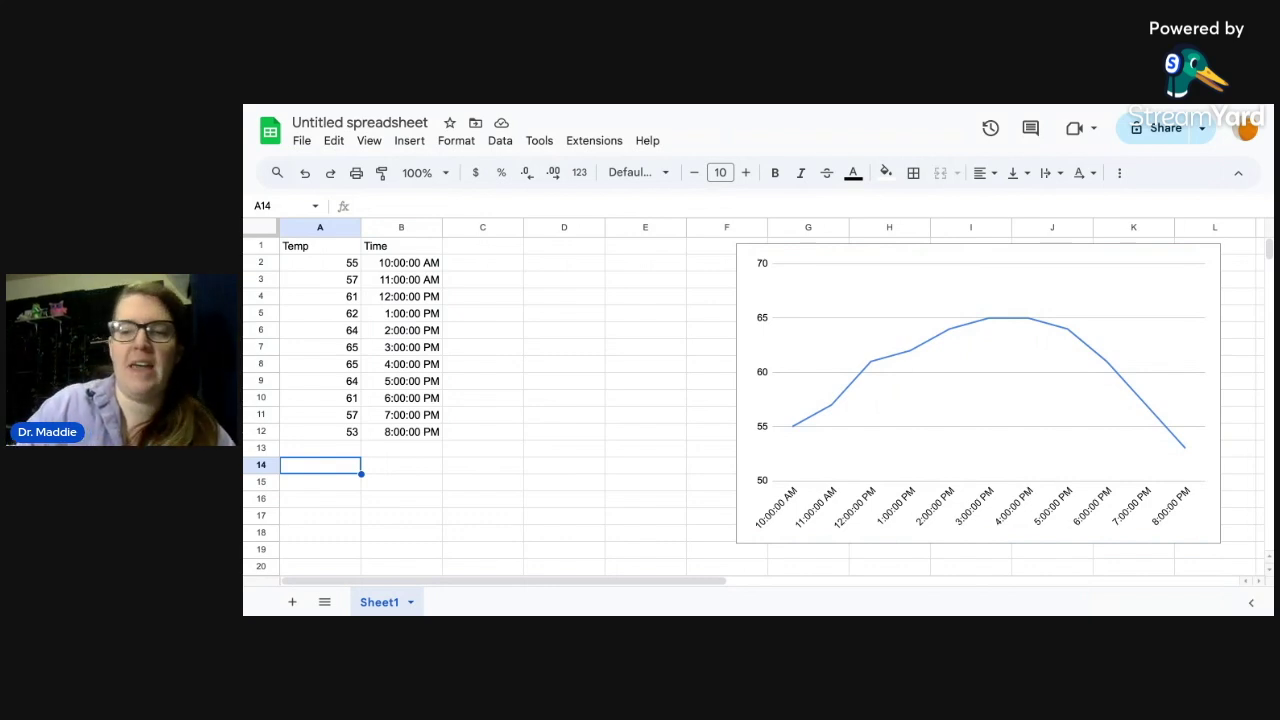
pyautogui.write('=')
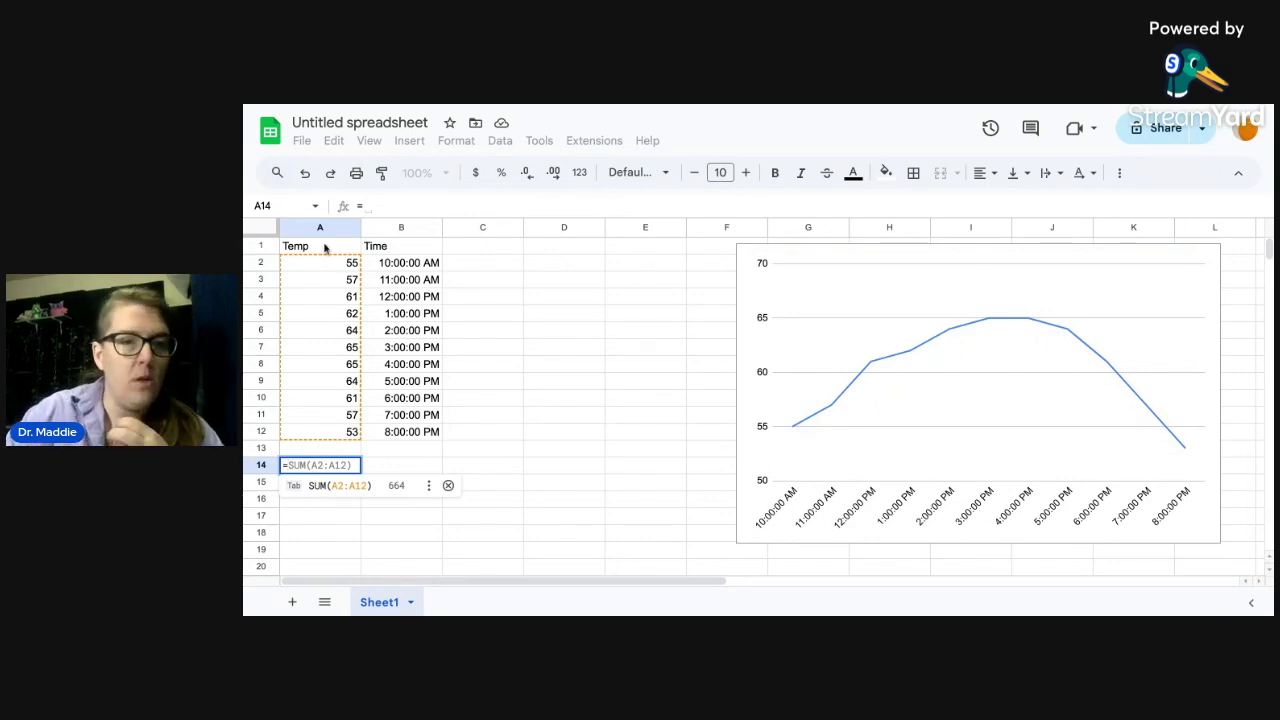
pyautogui.click(293, 268)
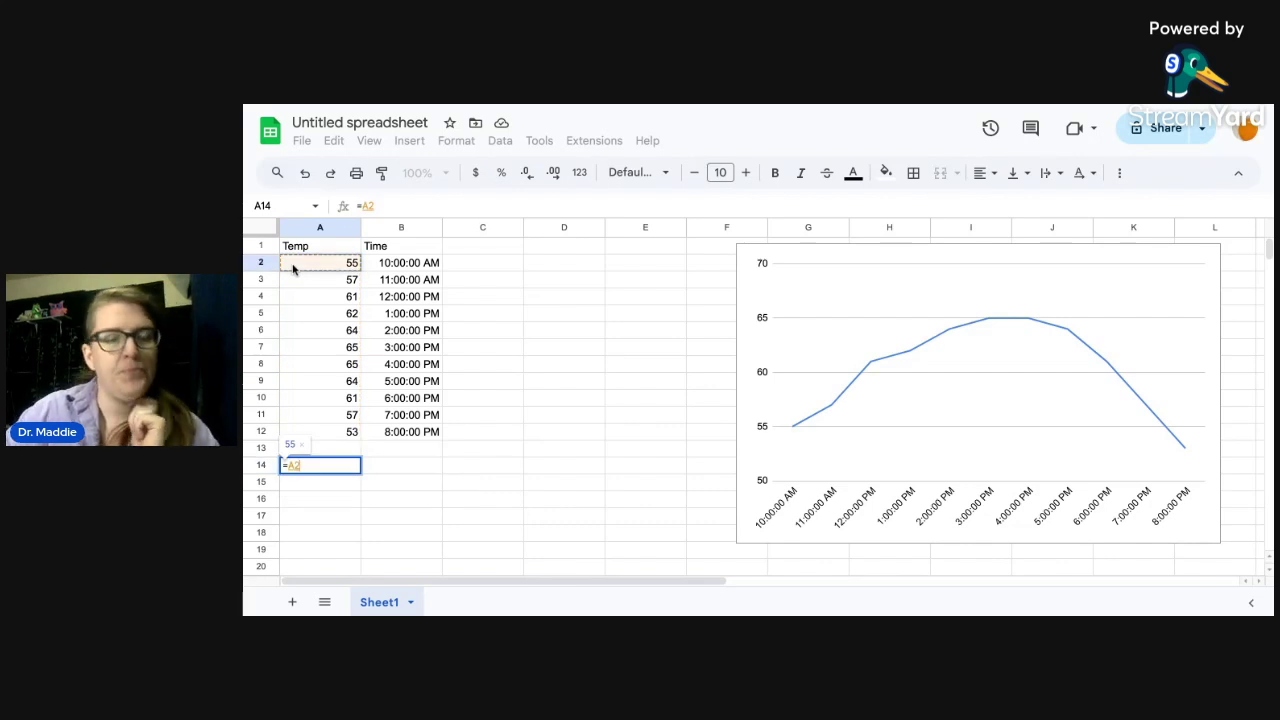
pyautogui.write('-2')
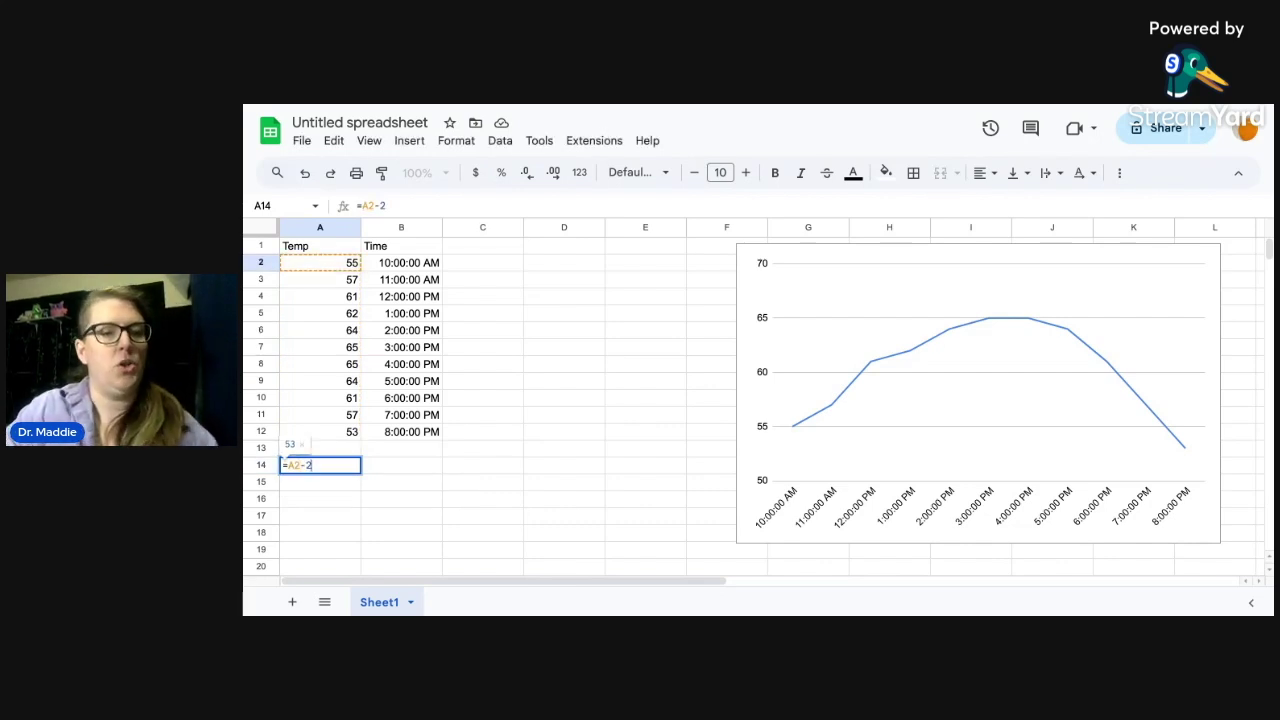
pyautogui.press('Return')
# Fill the formula in A14 down through A24.
pyautogui.scroll(-2, 408, 436)
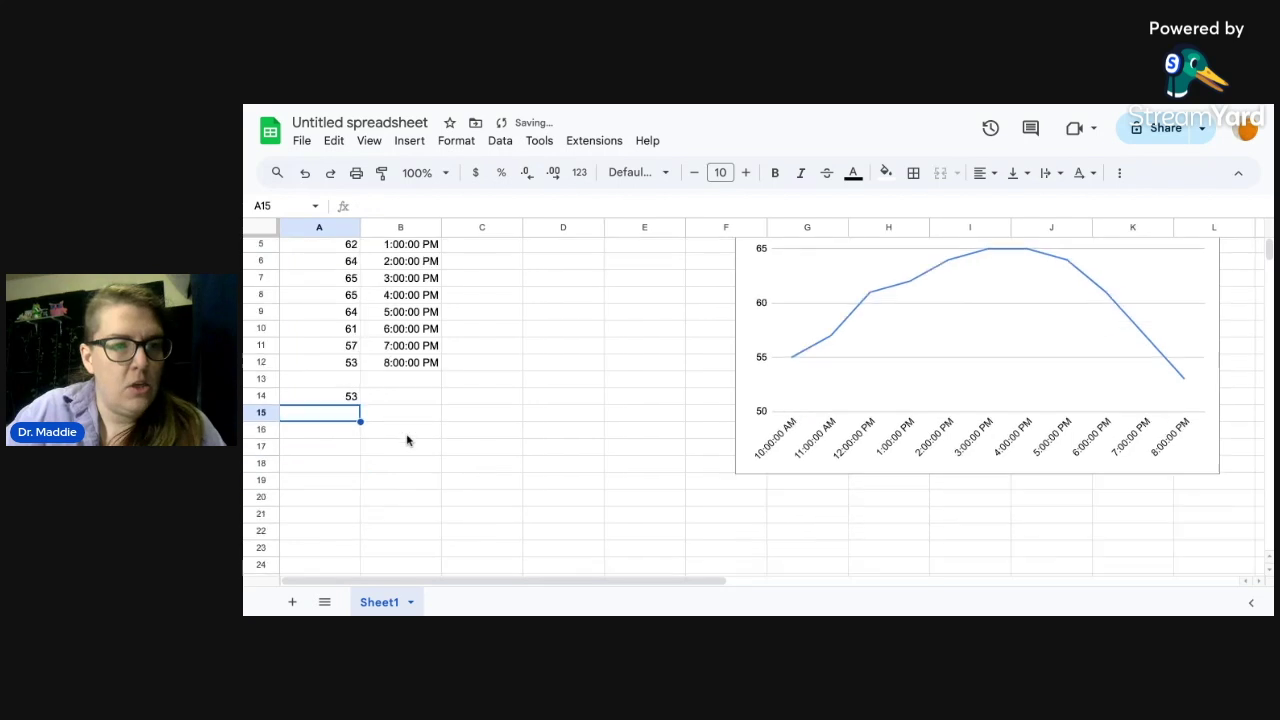
pyautogui.click(304, 377)
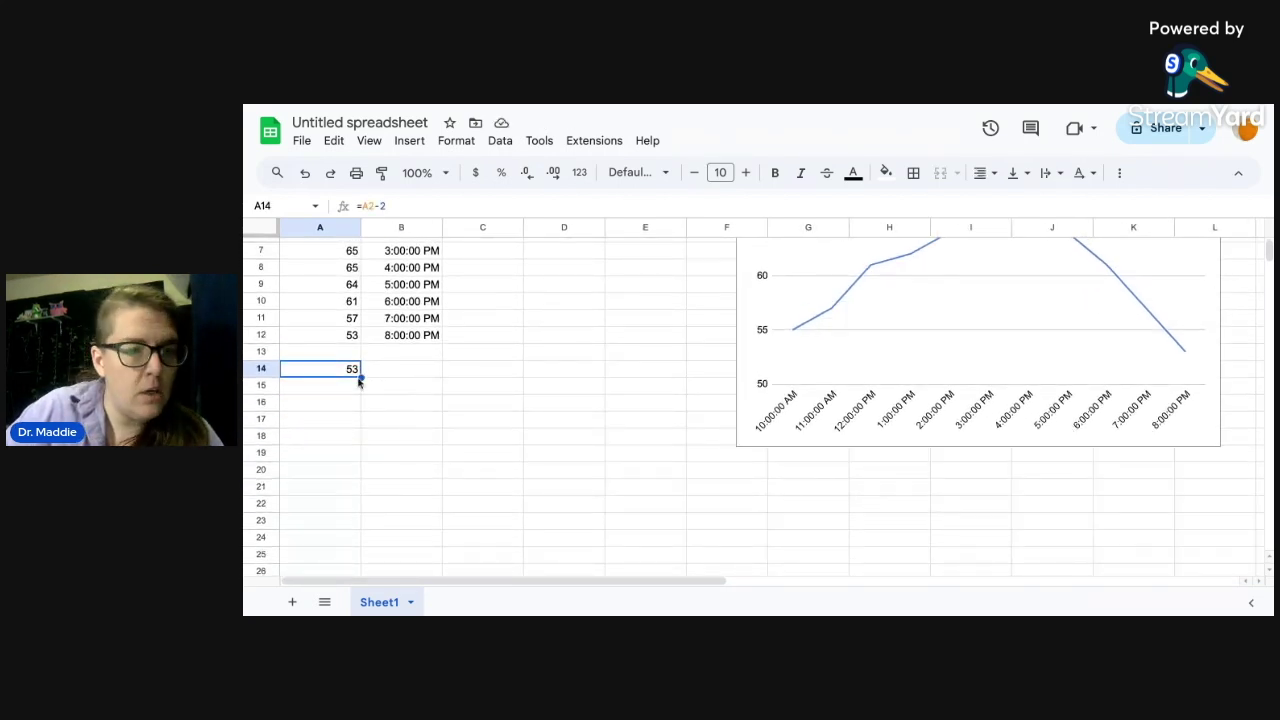
pyautogui.moveTo(361, 375); pyautogui.dragTo(310, 535)
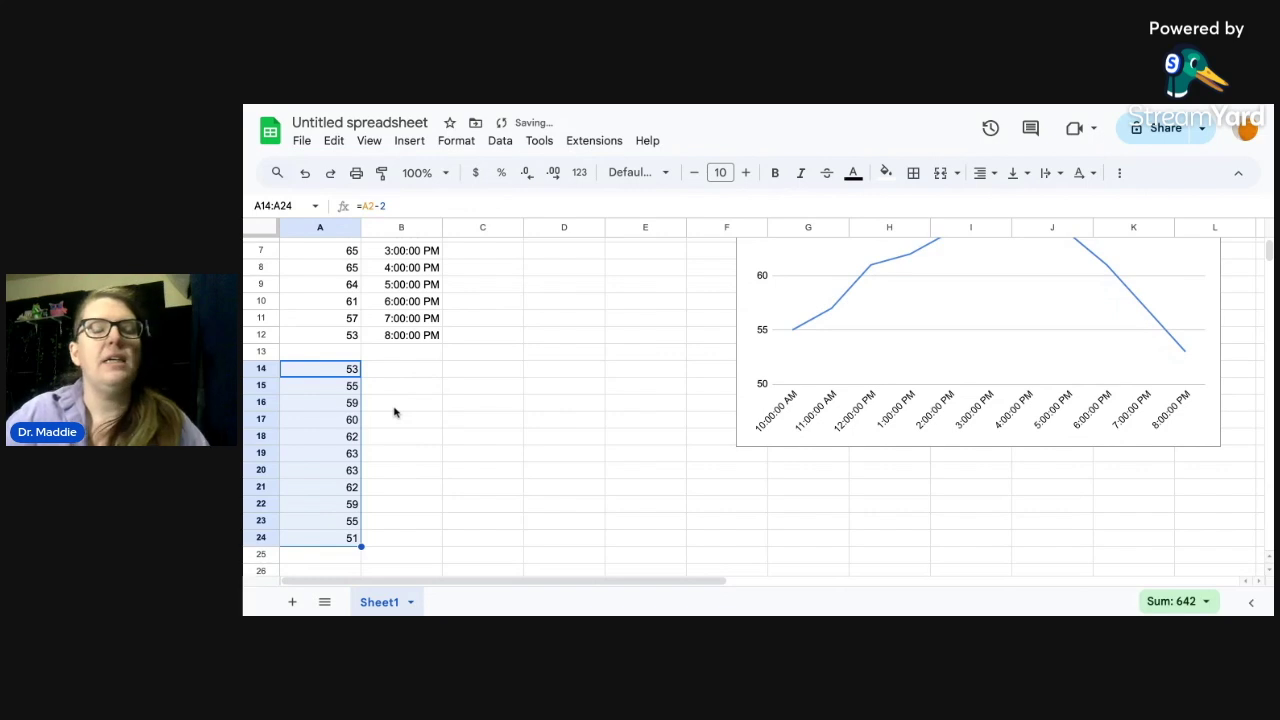
# Check the copied formulas cell by cell down to A24 to see which temperature each one references.
pyautogui.scroll(1, 394, 410)
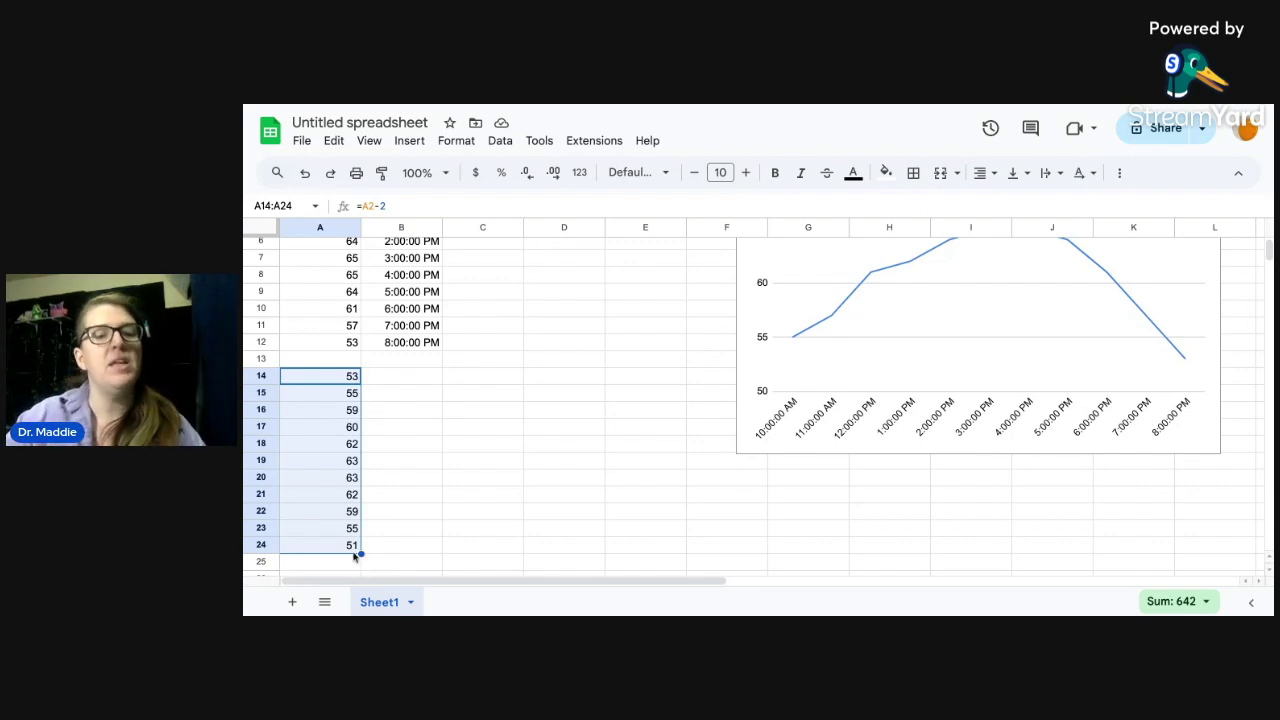
pyautogui.click(420, 434)
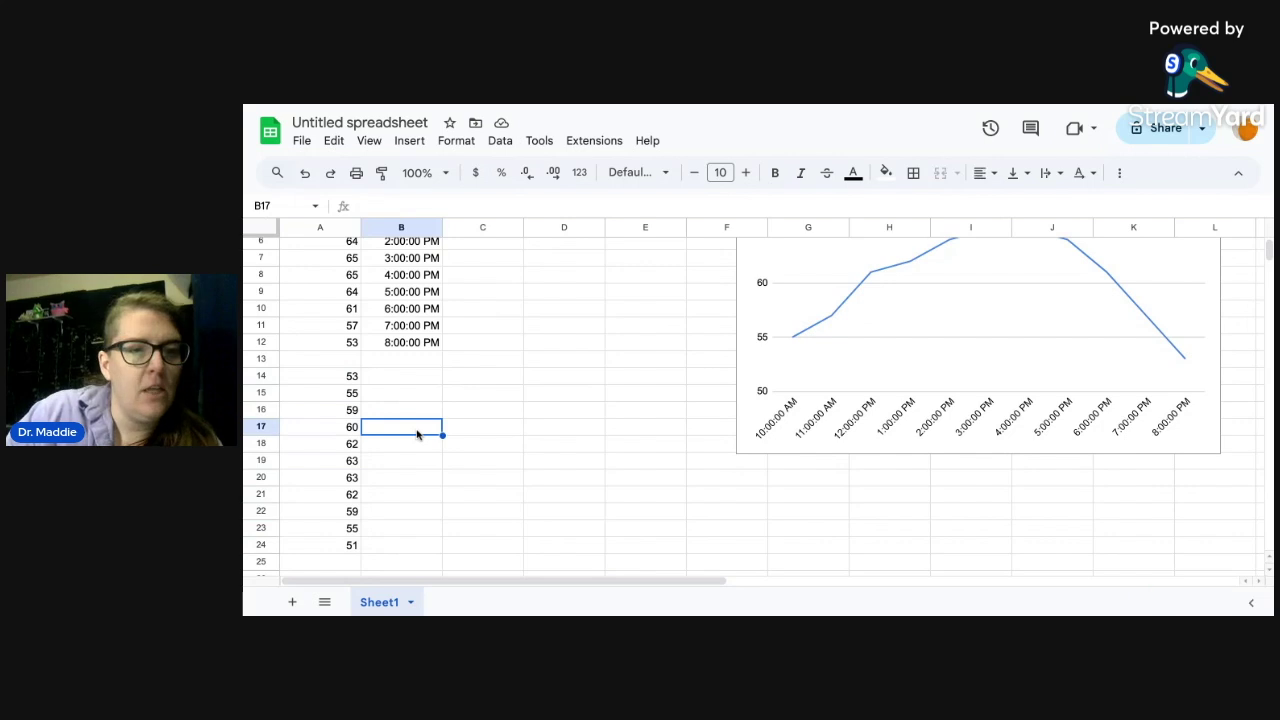
pyautogui.click(335, 377)
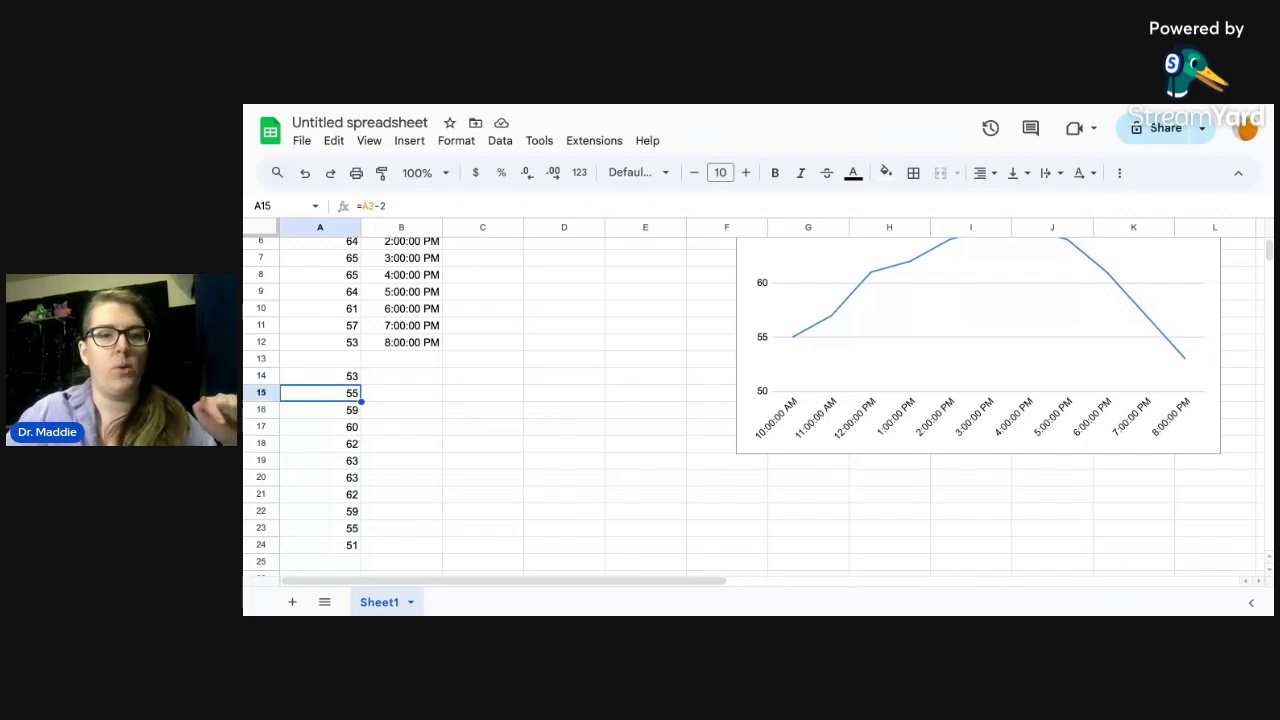
pyautogui.click(320, 393)
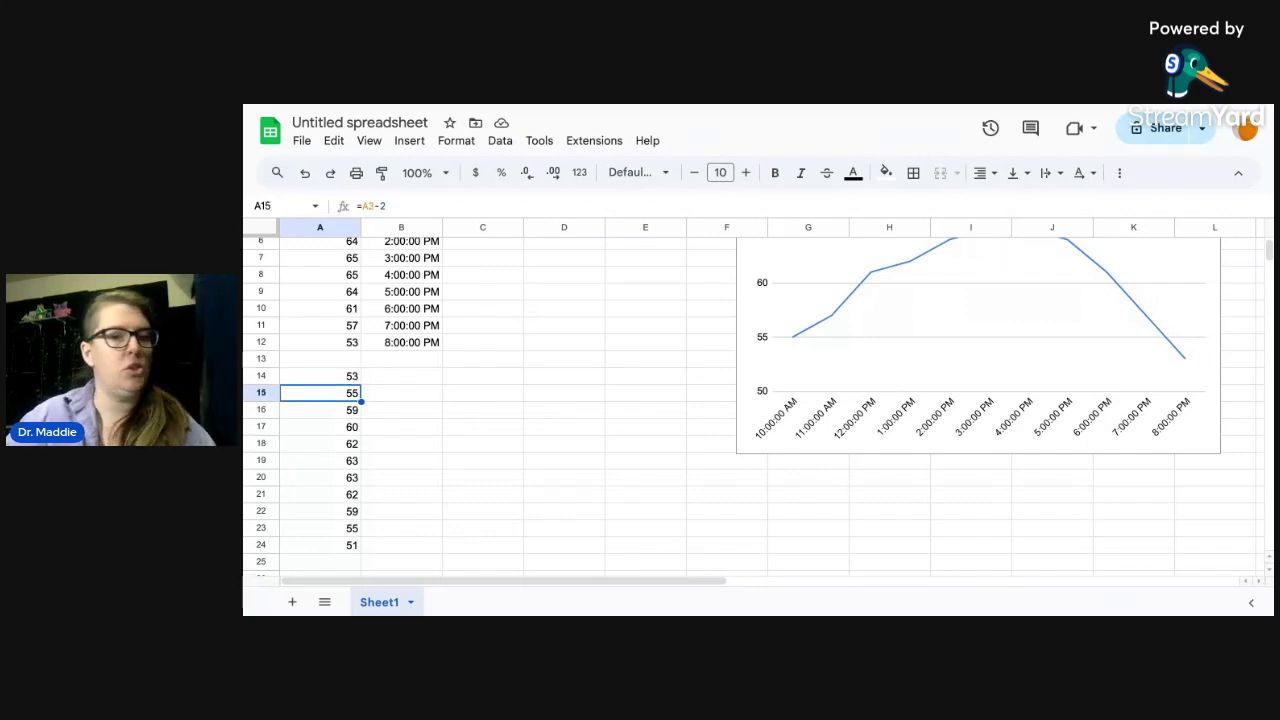
pyautogui.press('Down')
pyautogui.press('Down')
pyautogui.press('Down')
pyautogui.press('Down')
pyautogui.press('Down')
pyautogui.press('Down')
pyautogui.press('Down')
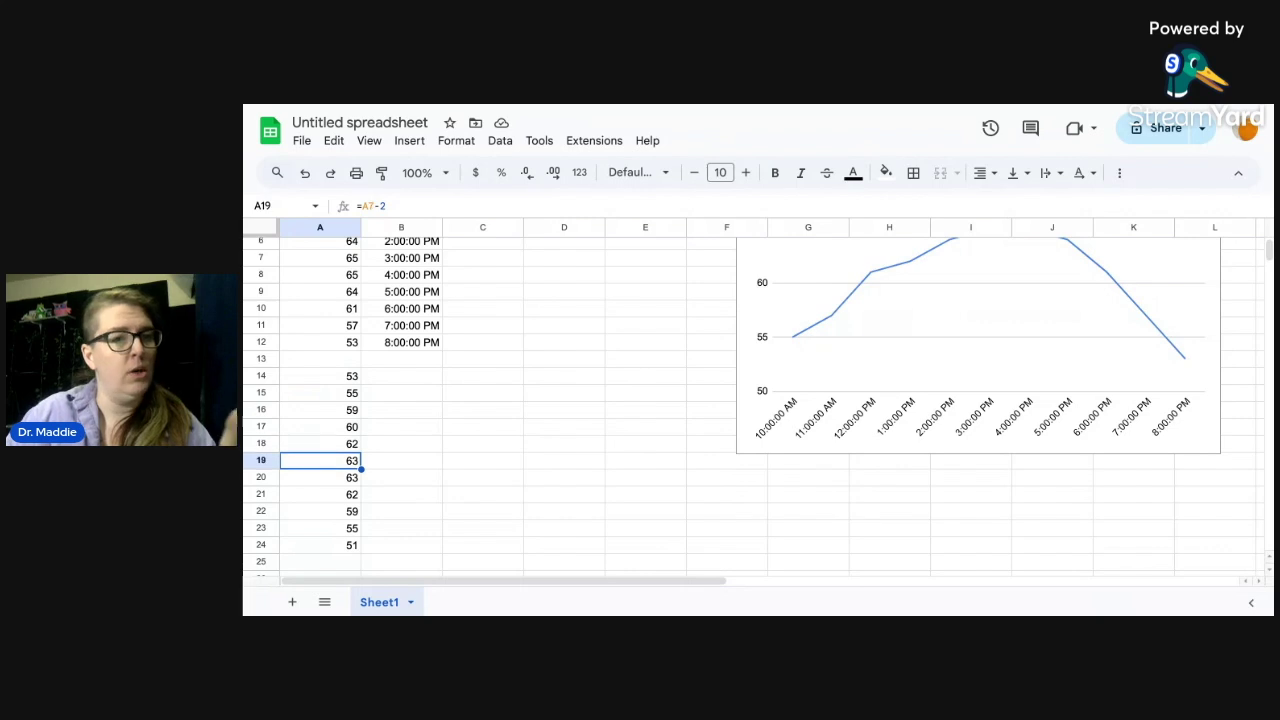
pyautogui.press('Down')
pyautogui.press('Down')
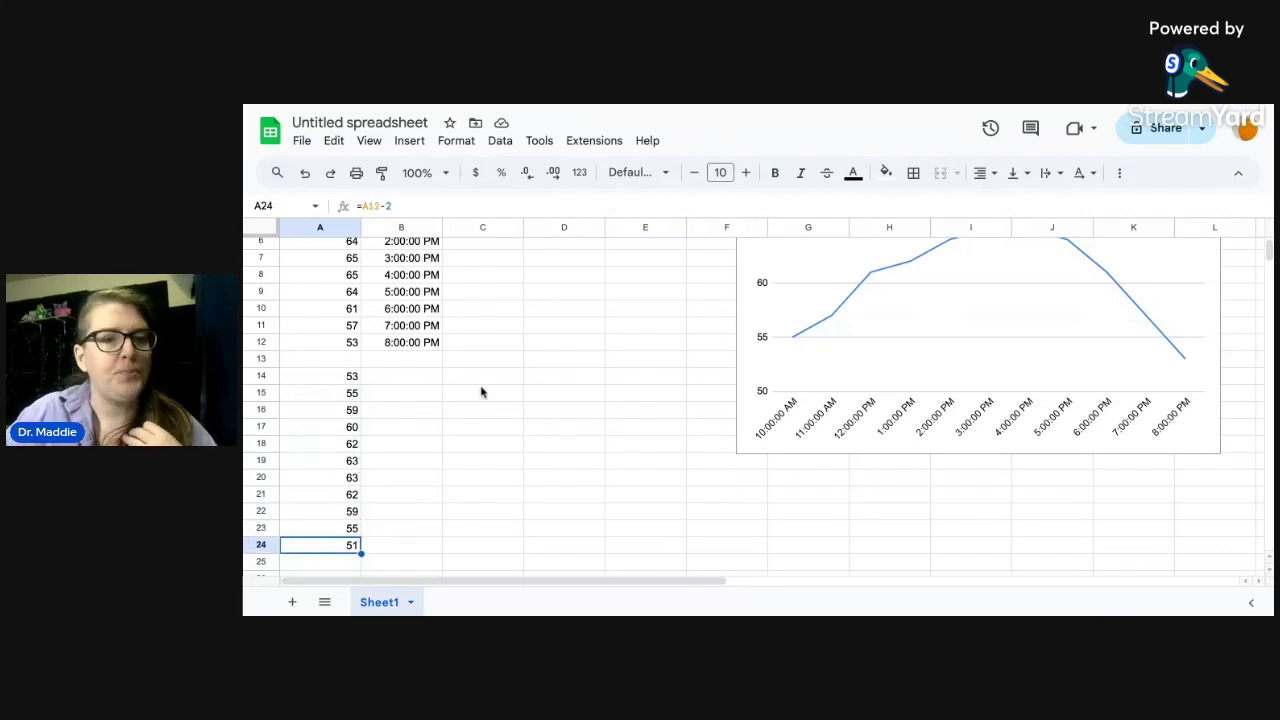
# Open the temperature line chart for editing in the chart editor.
pyautogui.scroll(3, 530, 375)
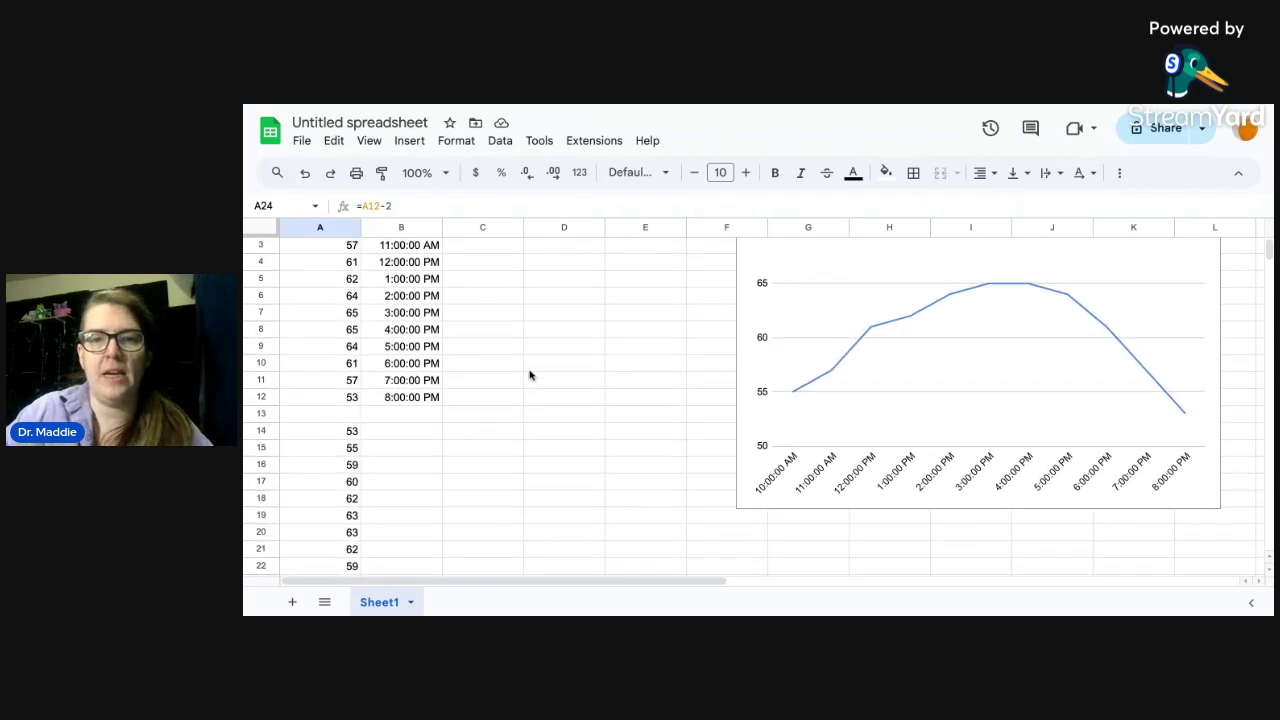
pyautogui.hscroll(-1, 1036, 322)
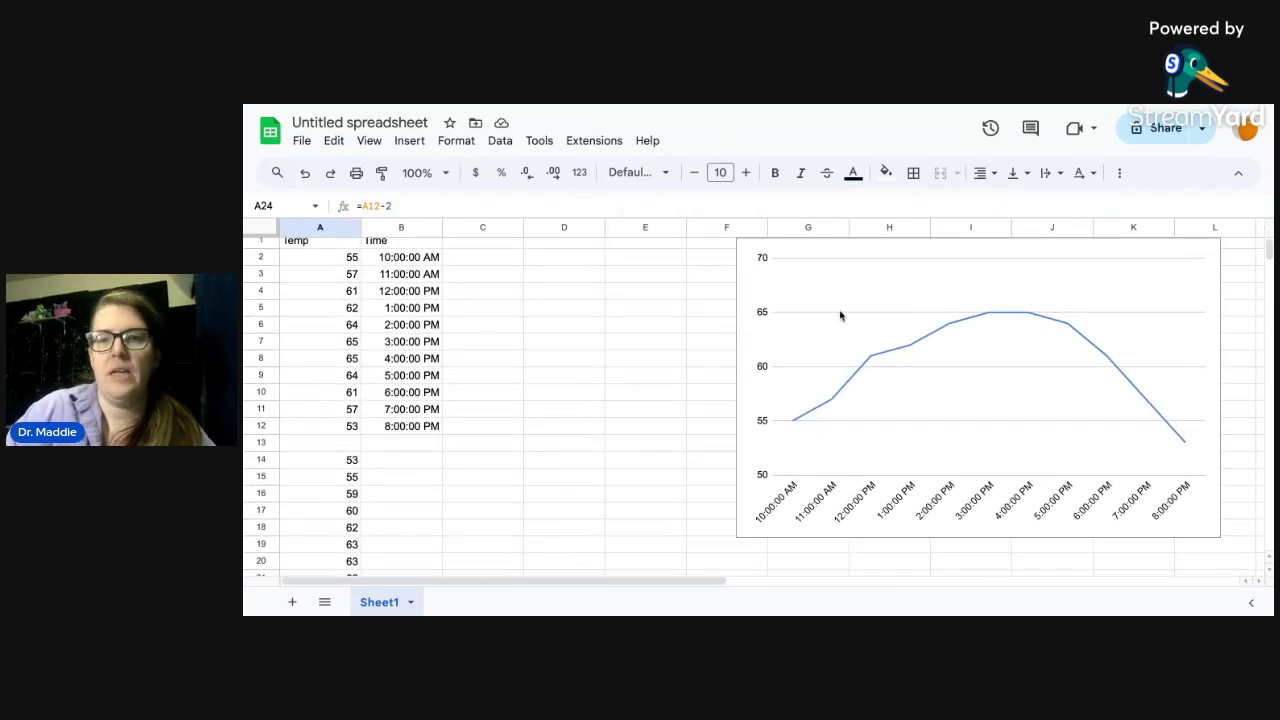
pyautogui.click(826, 278)
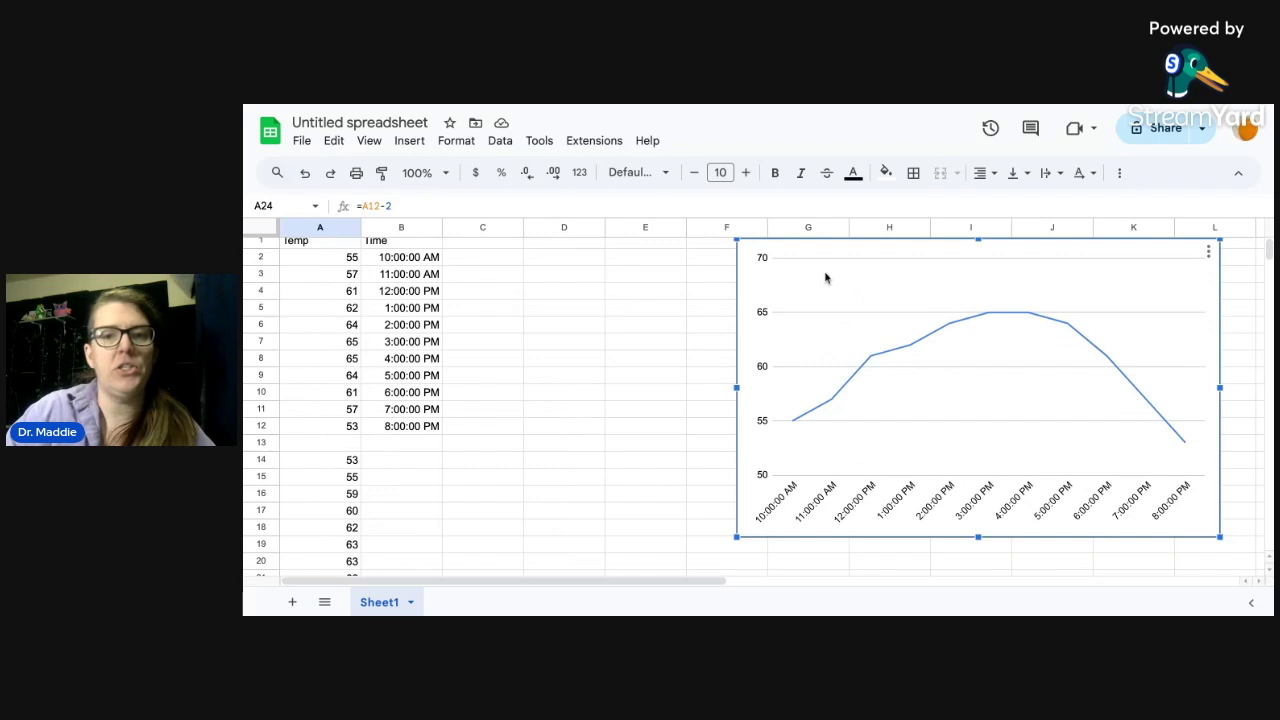
pyautogui.click(1210, 255)
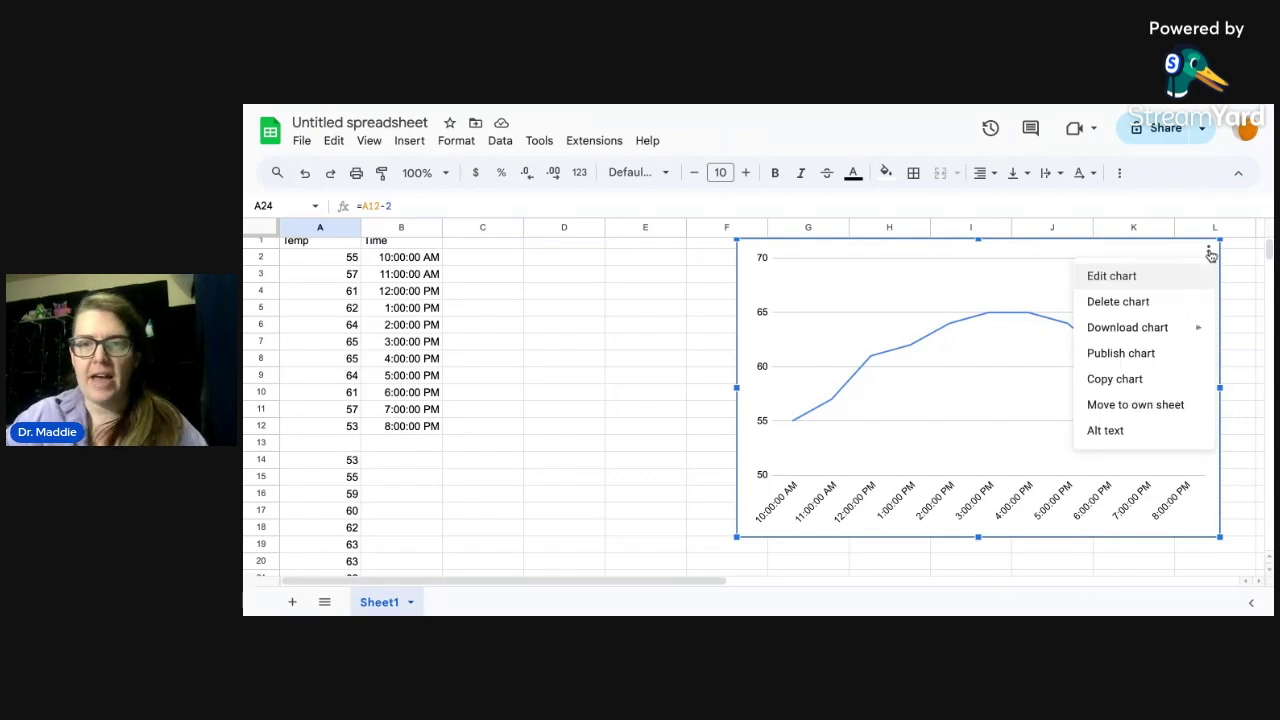
pyautogui.click(1120, 278)
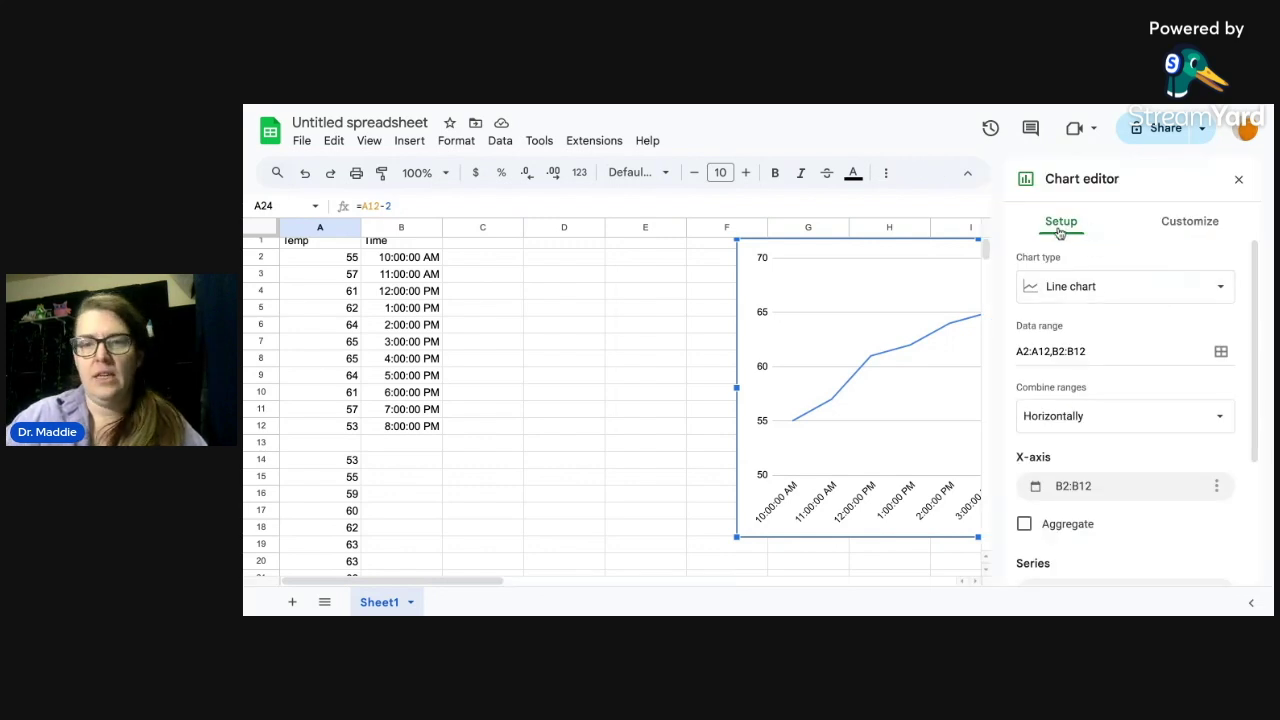
# Add the range A14:A24 as a second series of the line chart and close the chart editor.
pyautogui.scroll(-3, 1142, 365)
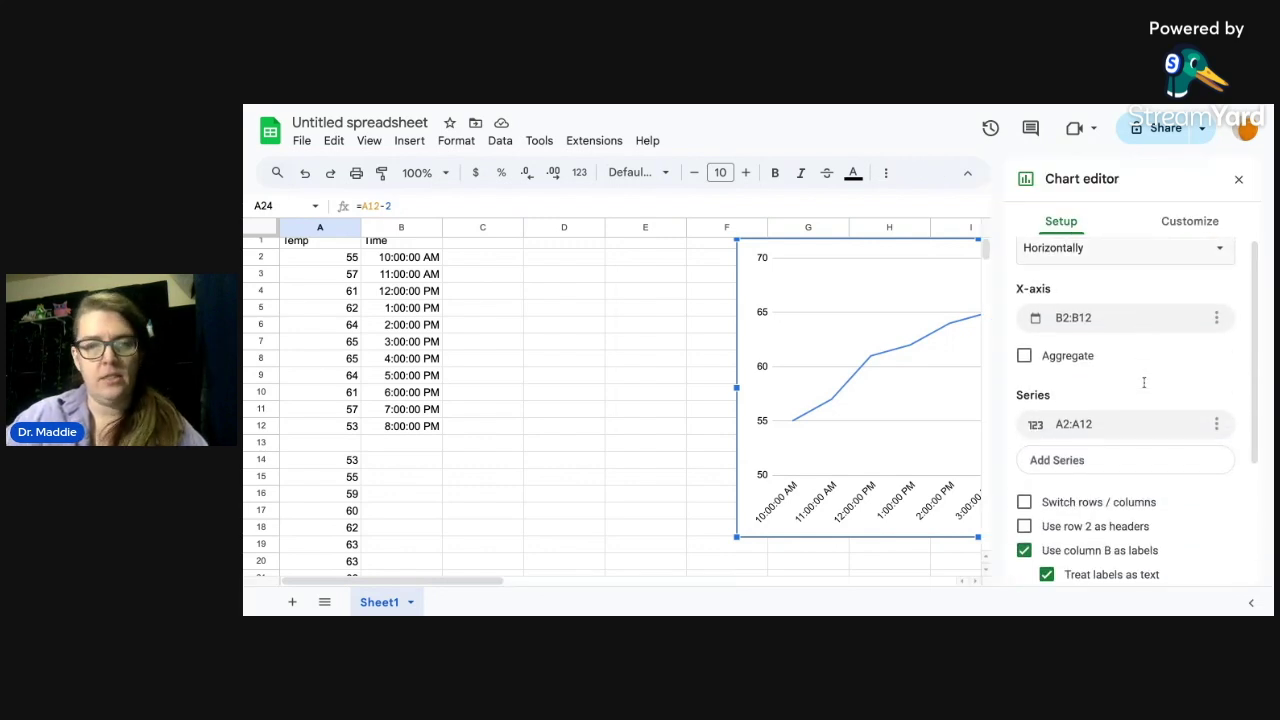
pyautogui.click(1058, 462)
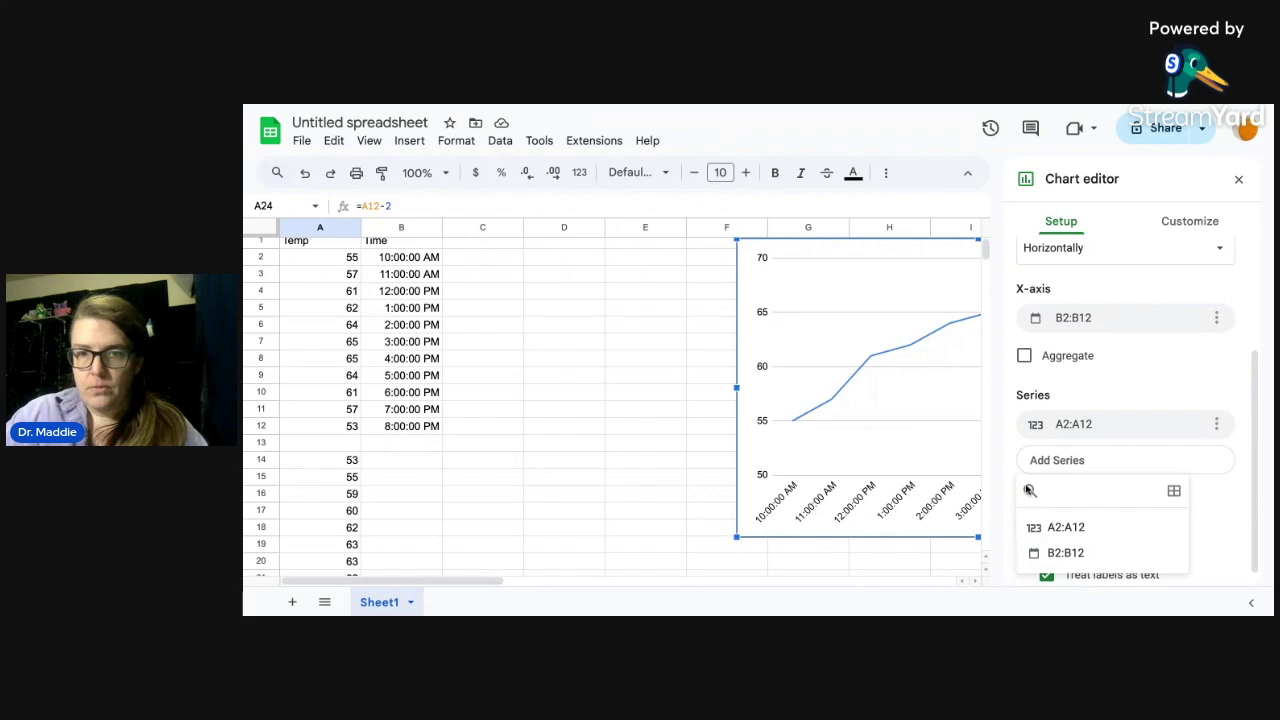
pyautogui.click(1174, 491)
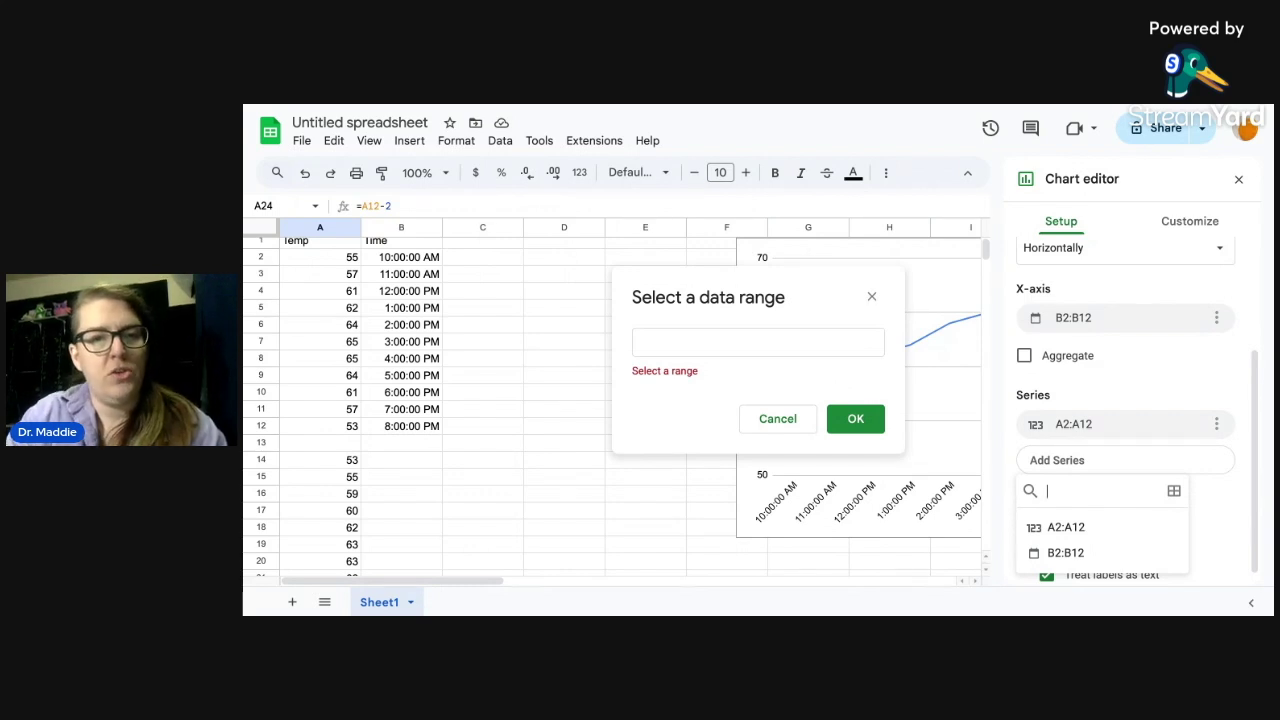
pyautogui.write('A')
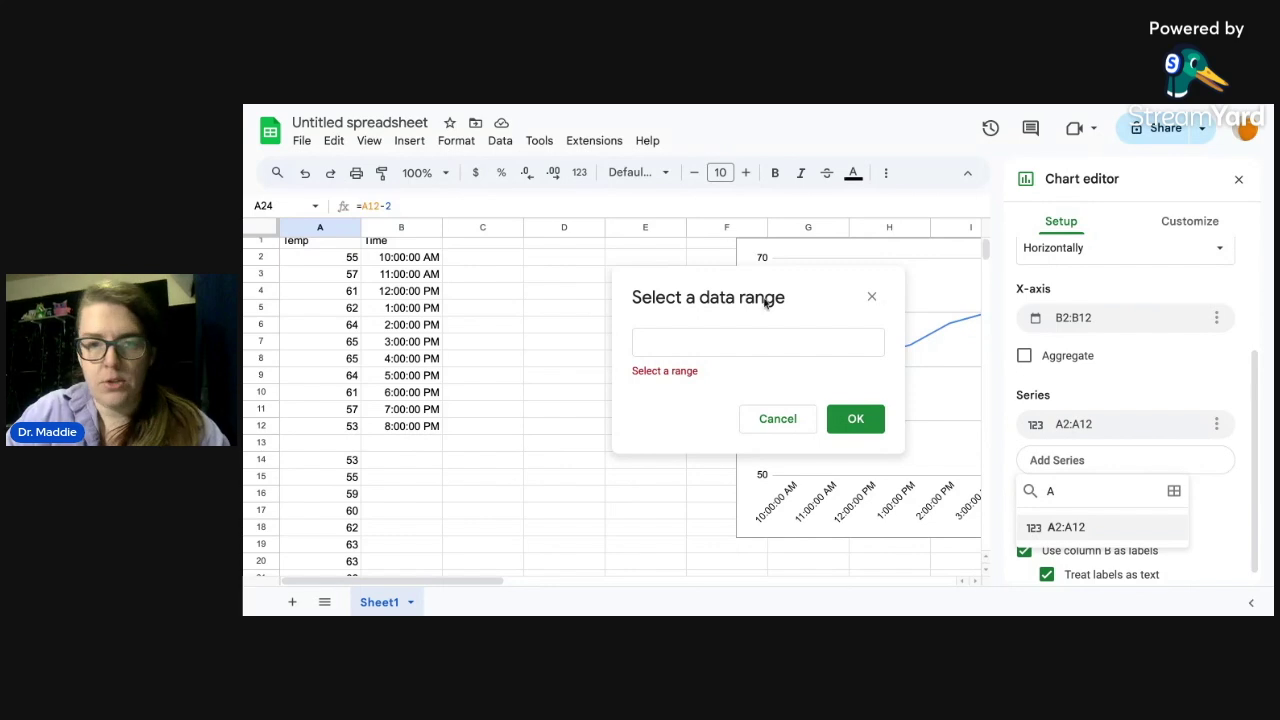
pyautogui.click(670, 343)
pyautogui.write('A')
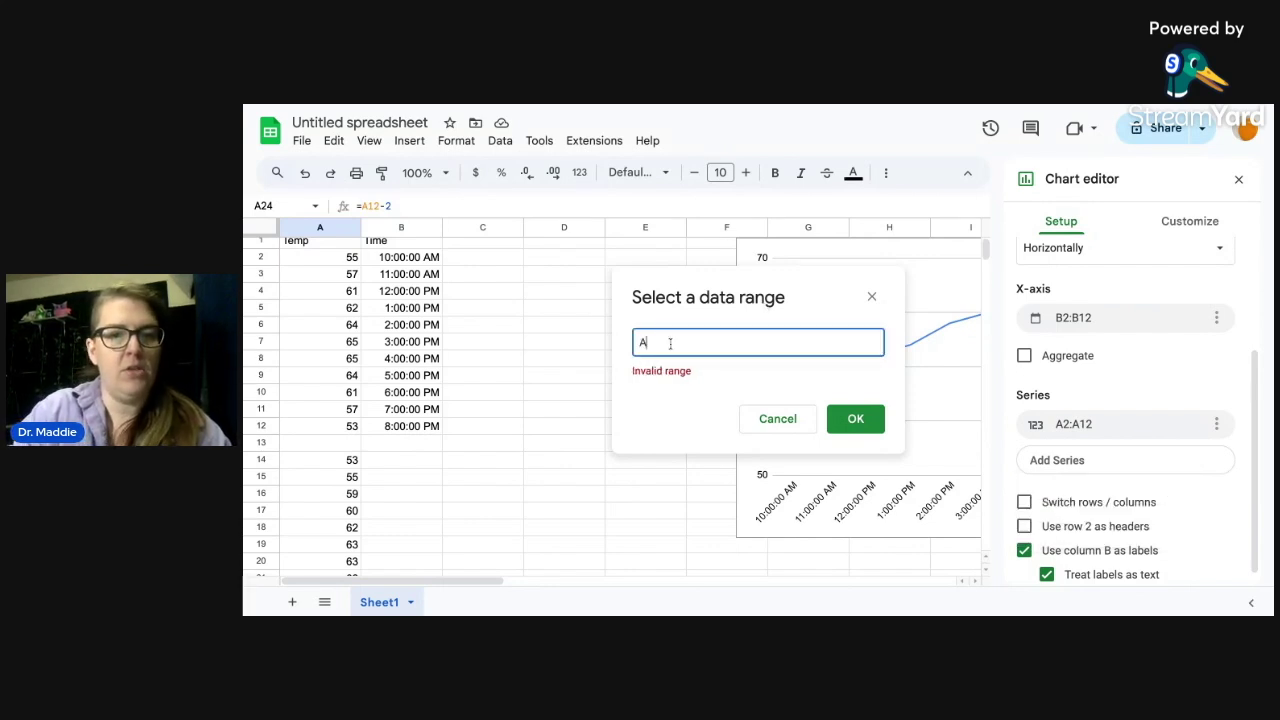
pyautogui.write('A14')
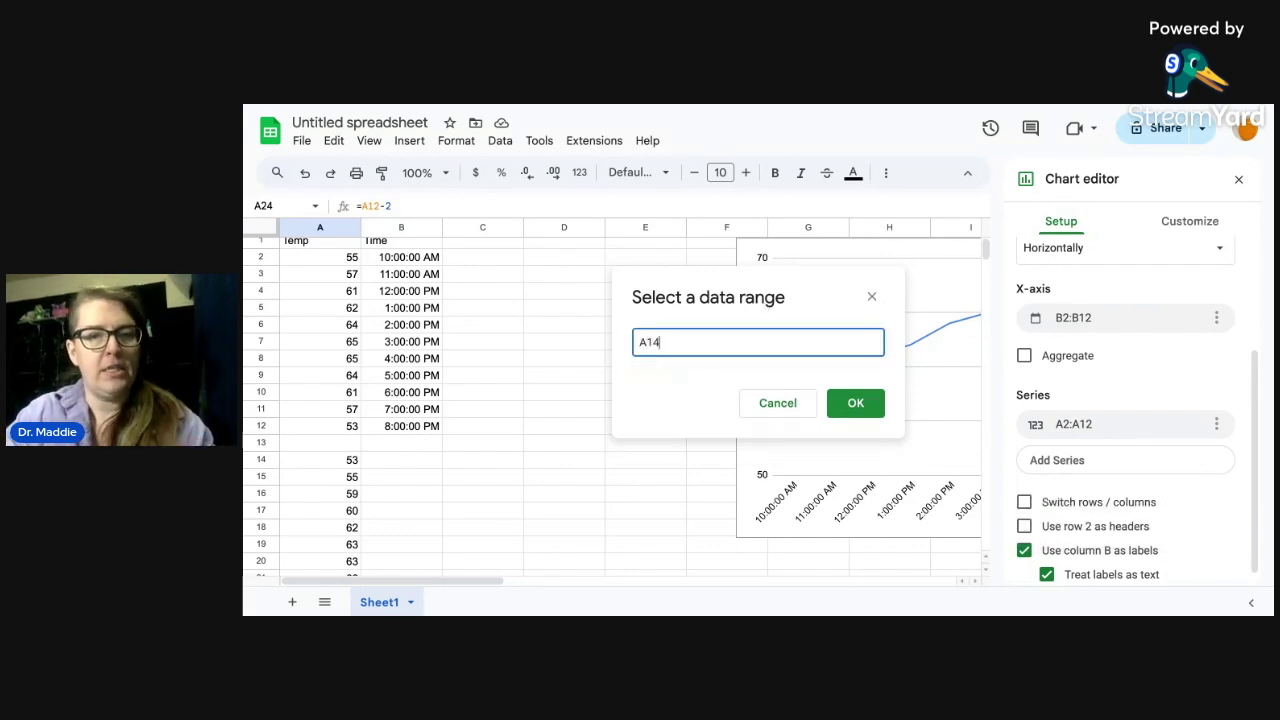
pyautogui.write(':')
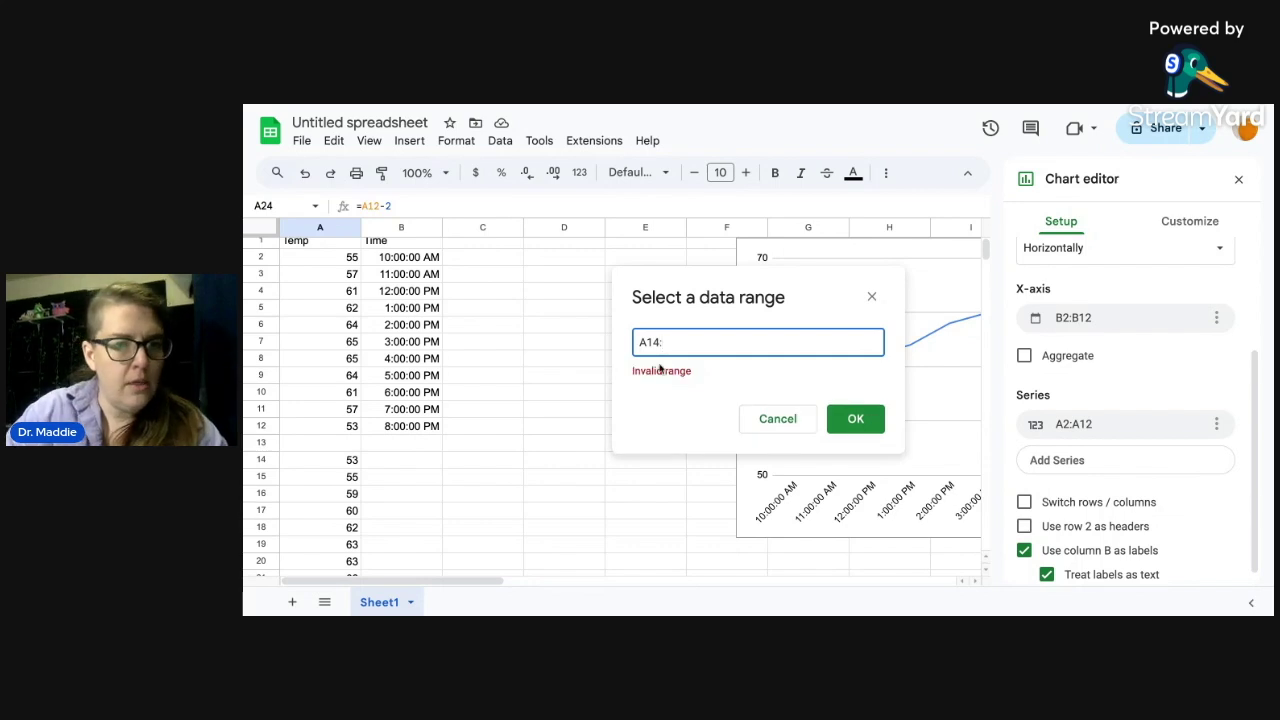
pyautogui.scroll(-3, 312, 498)
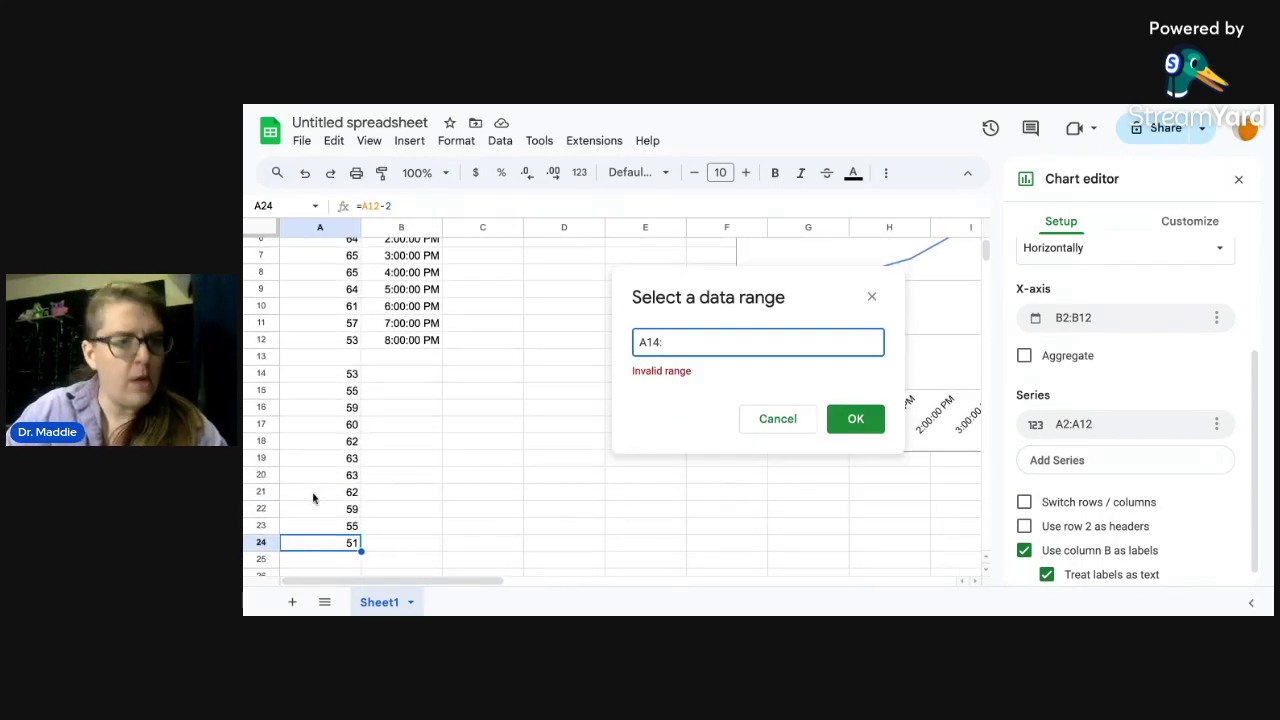
pyautogui.write('A24')
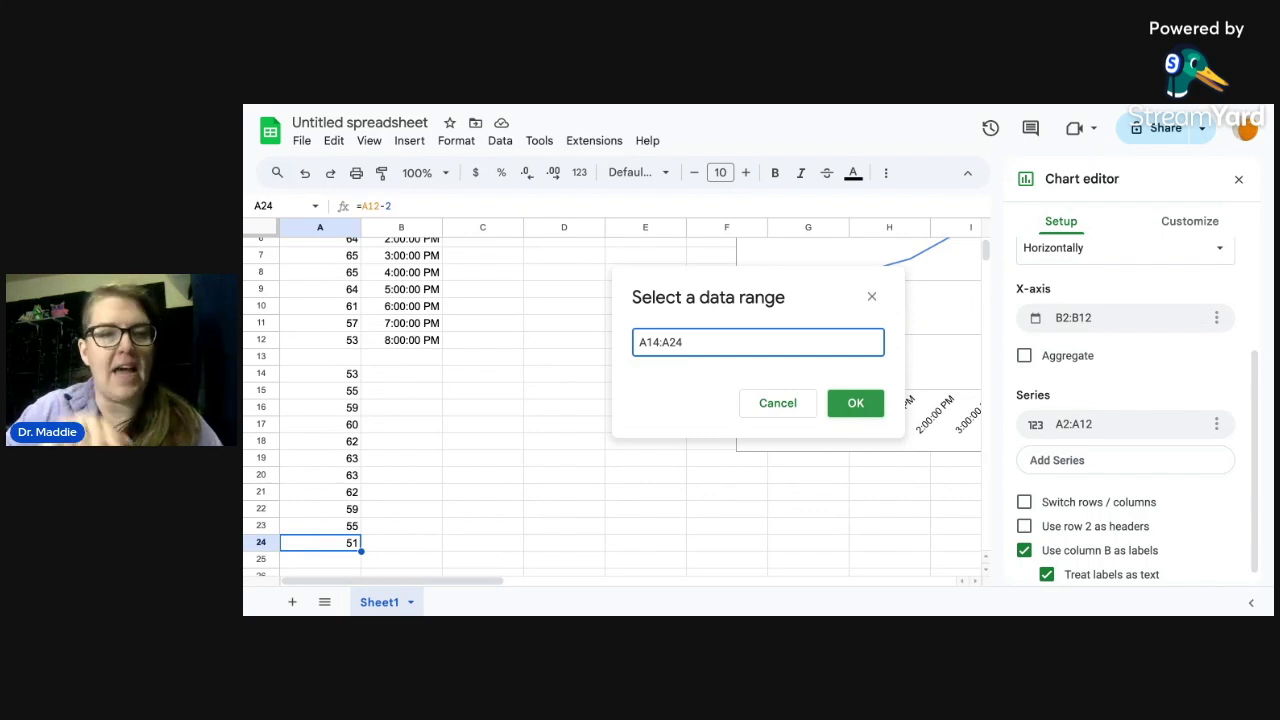
pyautogui.click(855, 403)
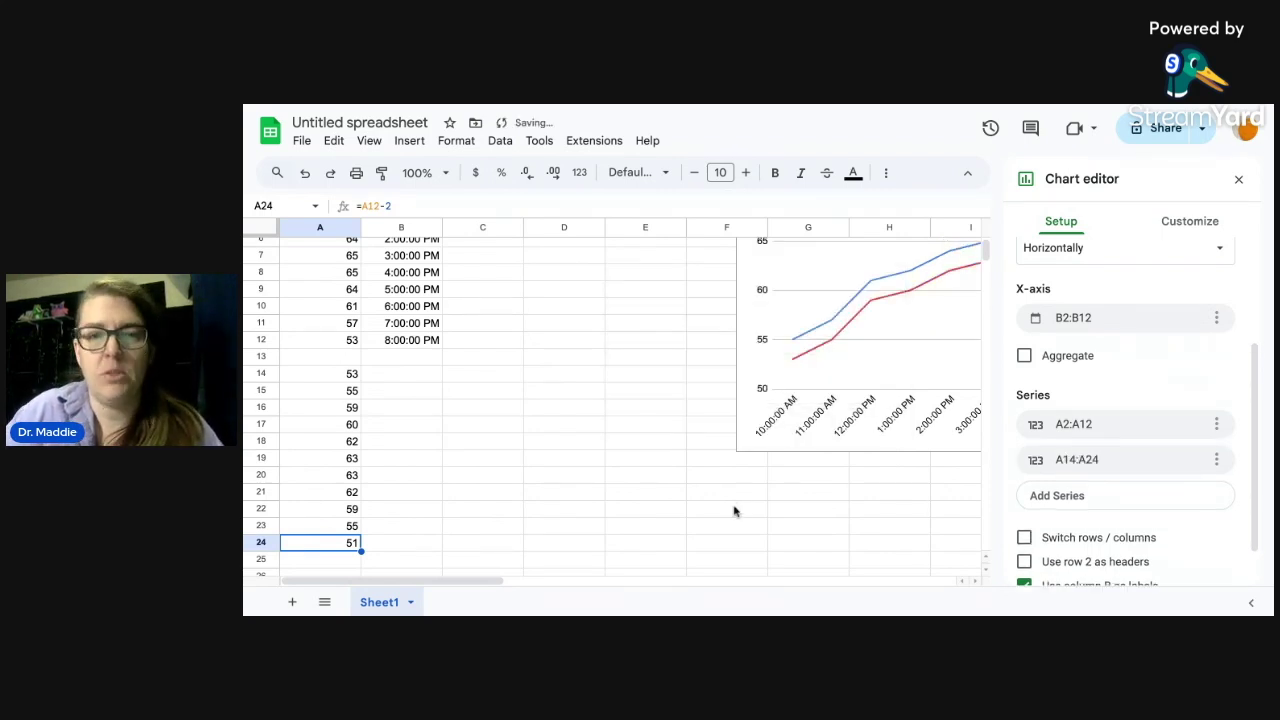
pyautogui.click(1239, 182)
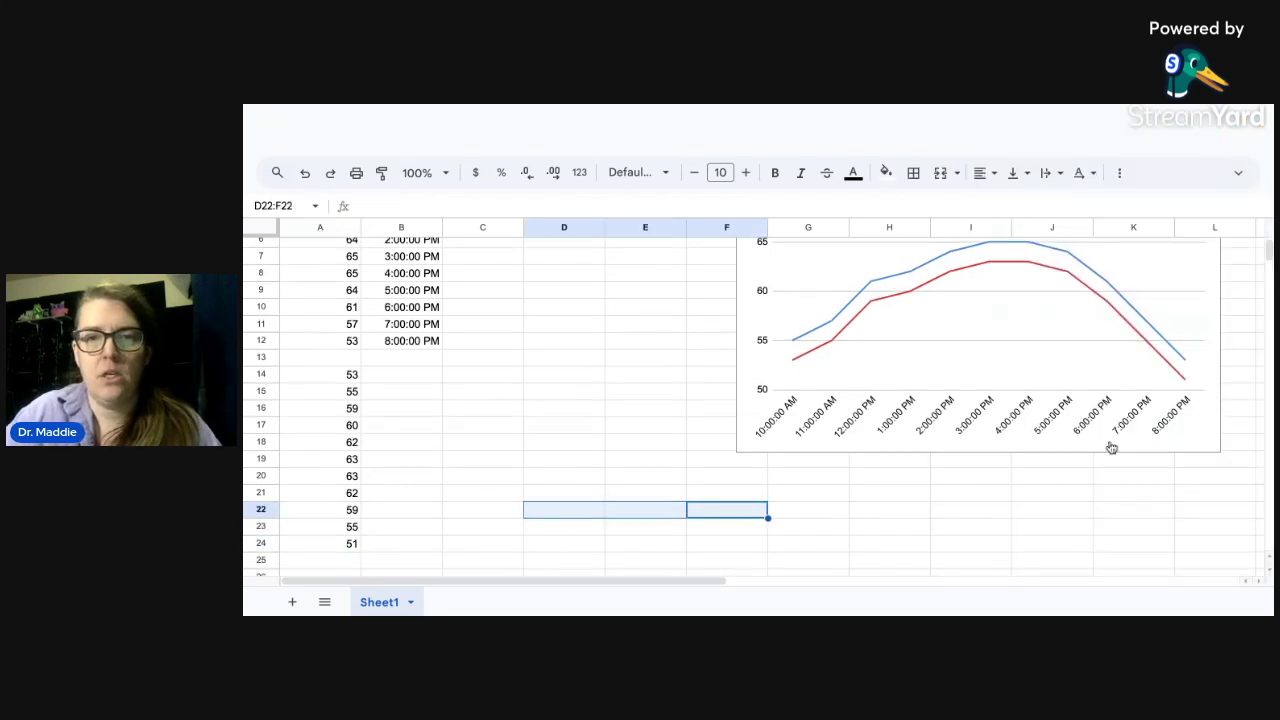
# Label the blue series in the chart legend "Today's Temp".
pyautogui.scroll(3, 1111, 447)
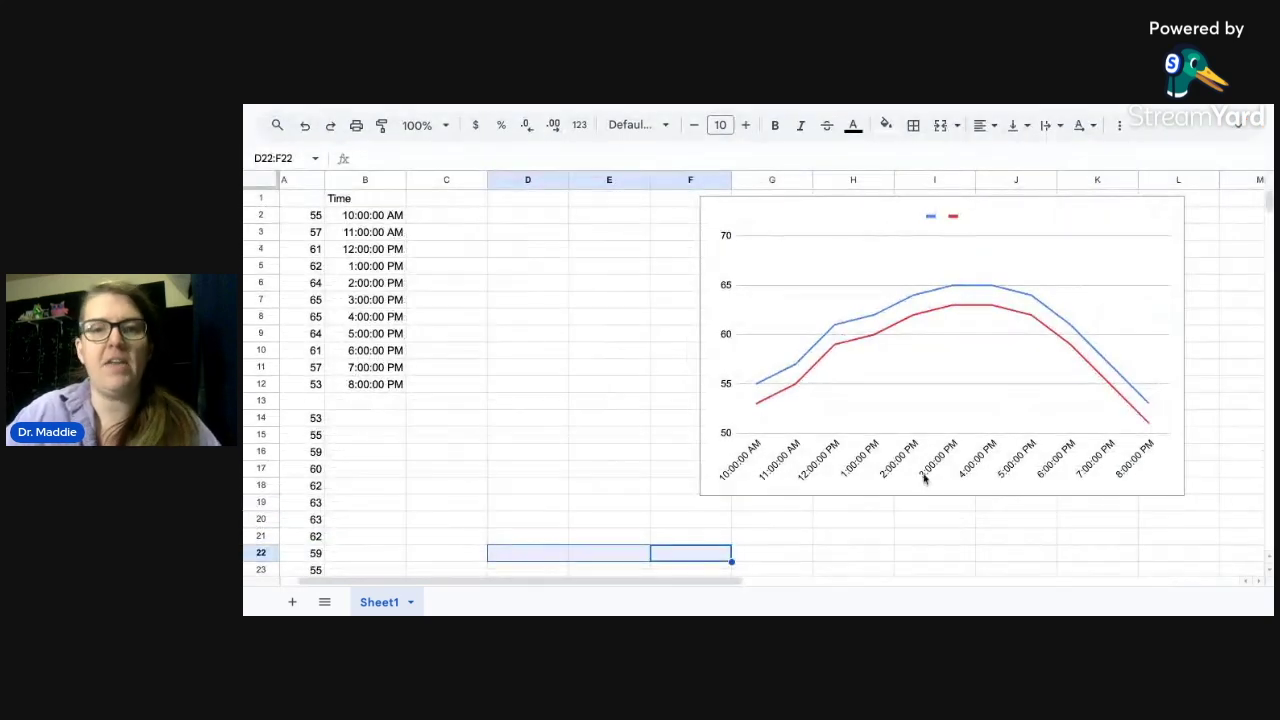
pyautogui.click(930, 222)
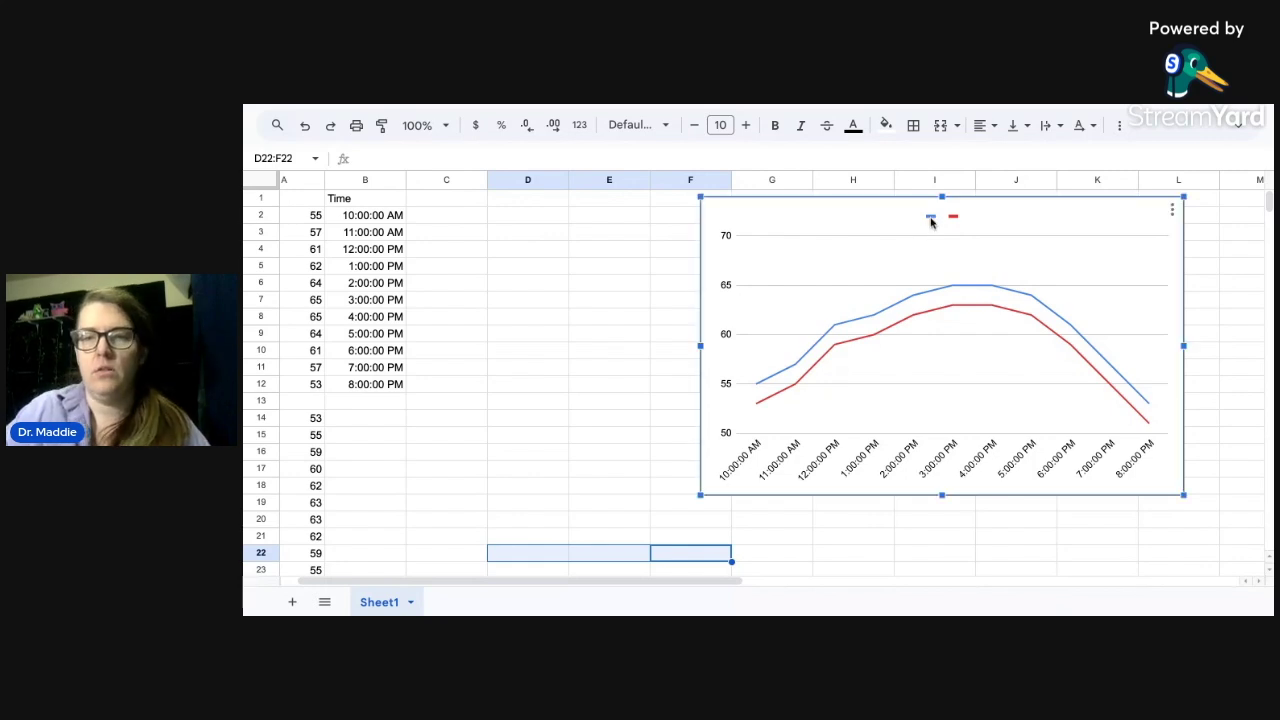
pyautogui.rightClick(930, 220)
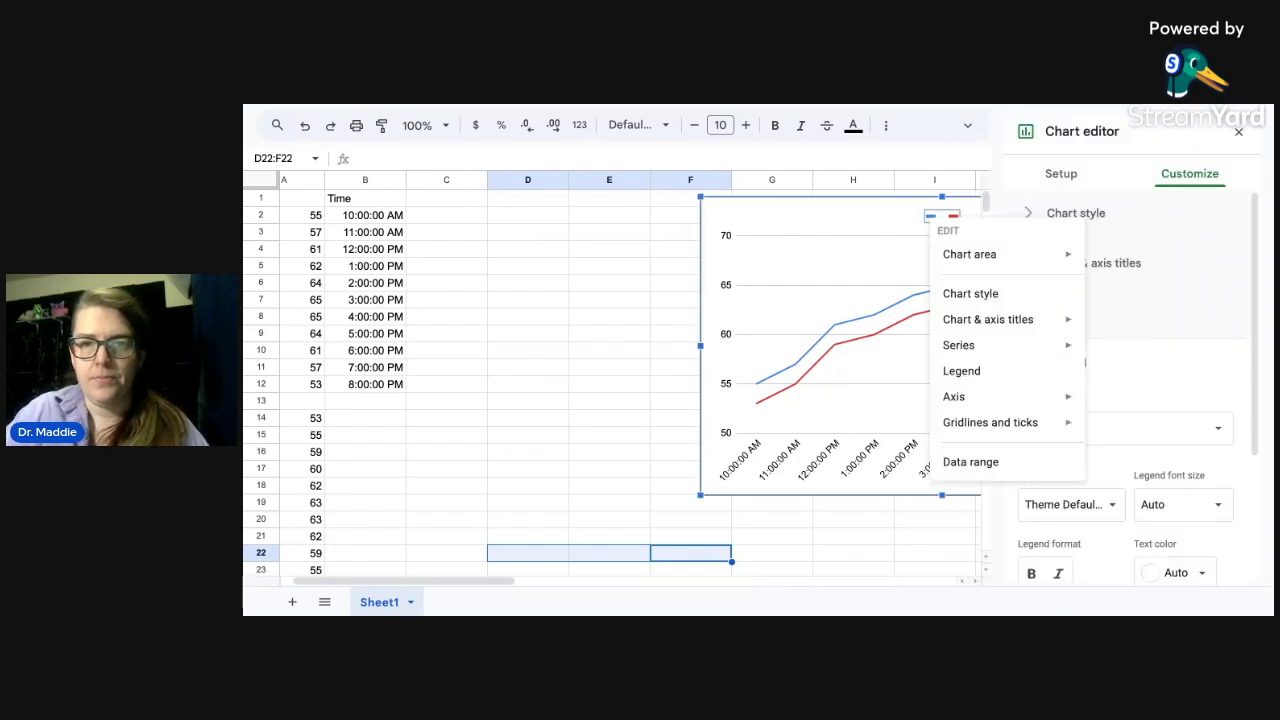
pyautogui.click(902, 227)
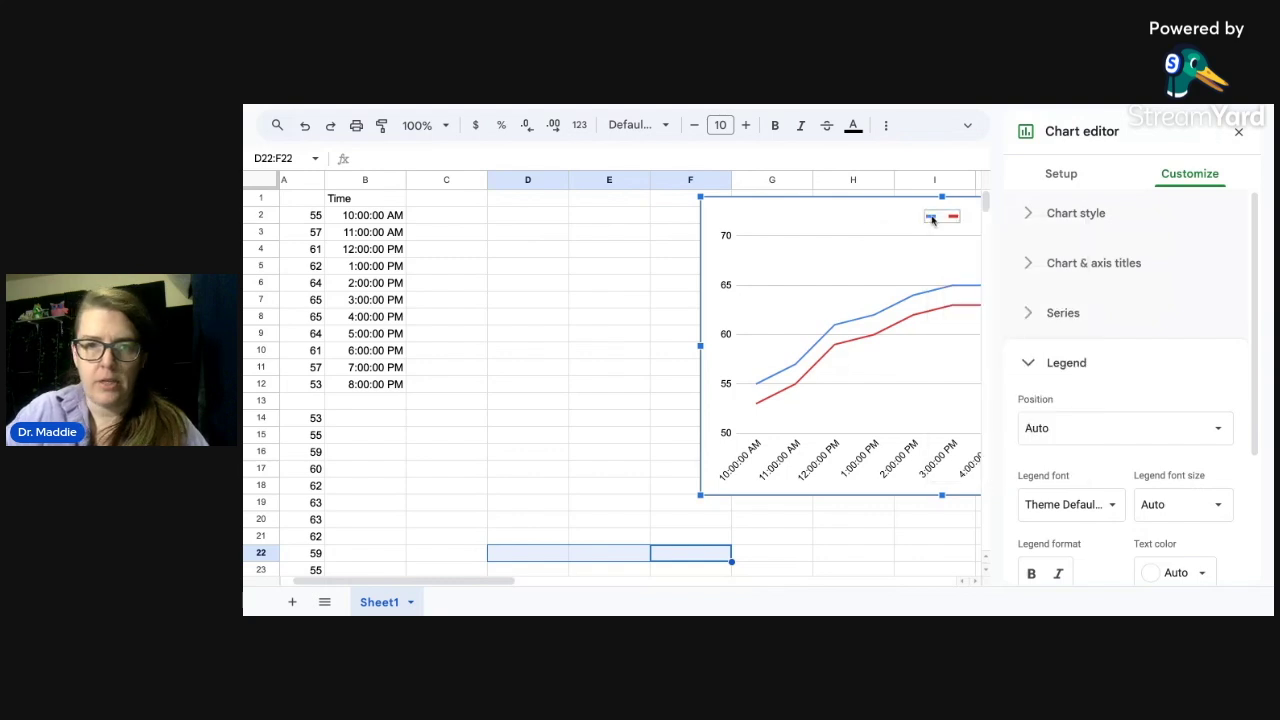
pyautogui.click(931, 219)
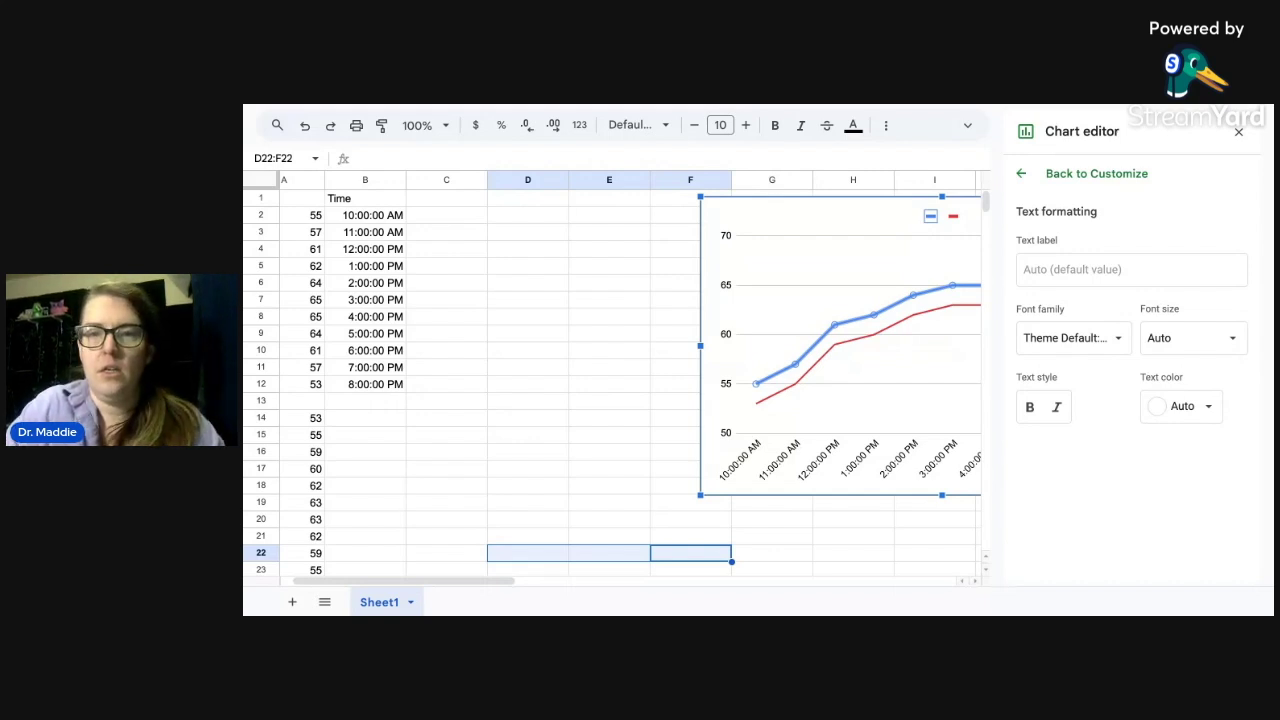
pyautogui.click(1074, 265)
pyautogui.write("Today's Temp")
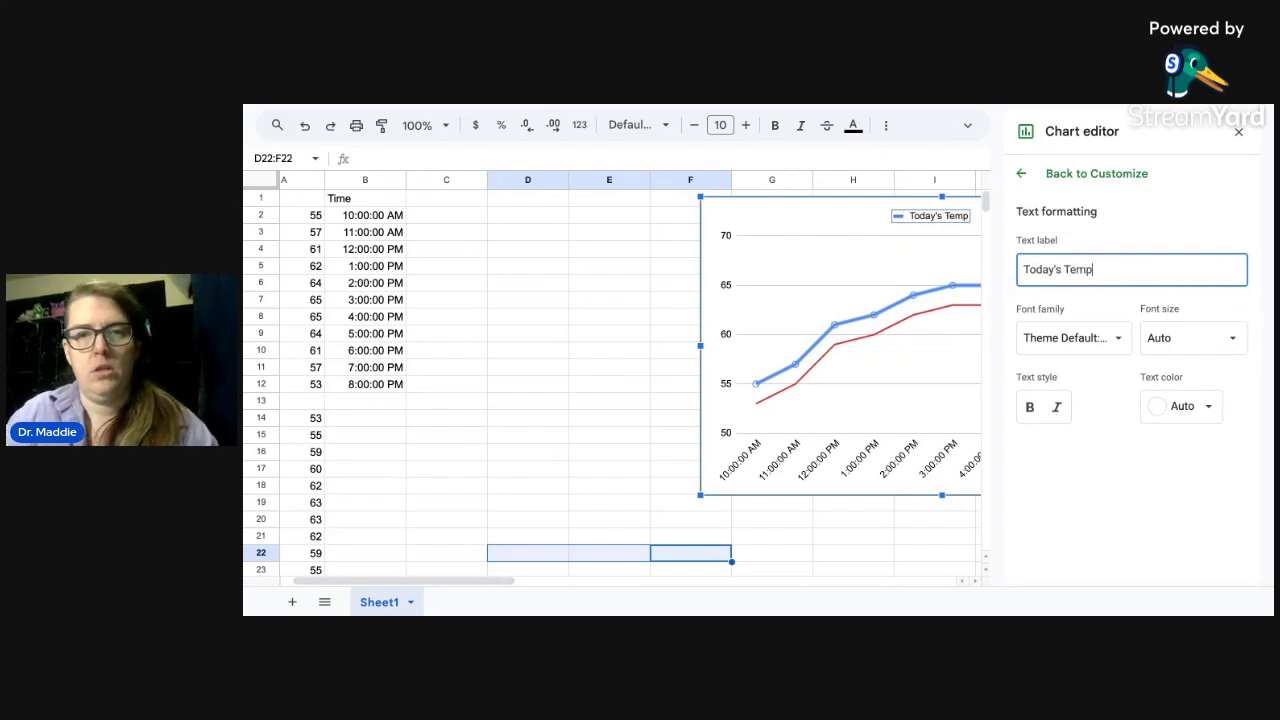
# Label the red series in the chart legend "Pretend Temp" and close the chart editor.
pyautogui.hscroll(1, 875, 333)
pyautogui.hscroll(1, 874, 333)
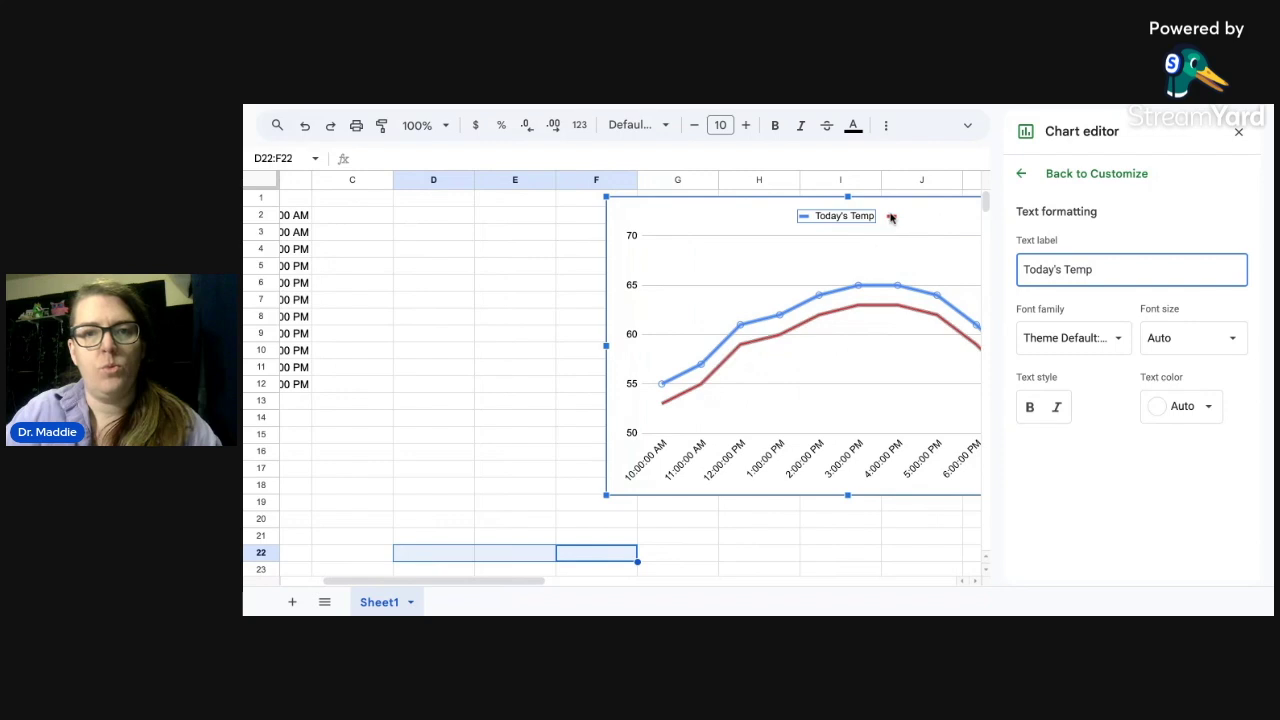
pyautogui.click(892, 217)
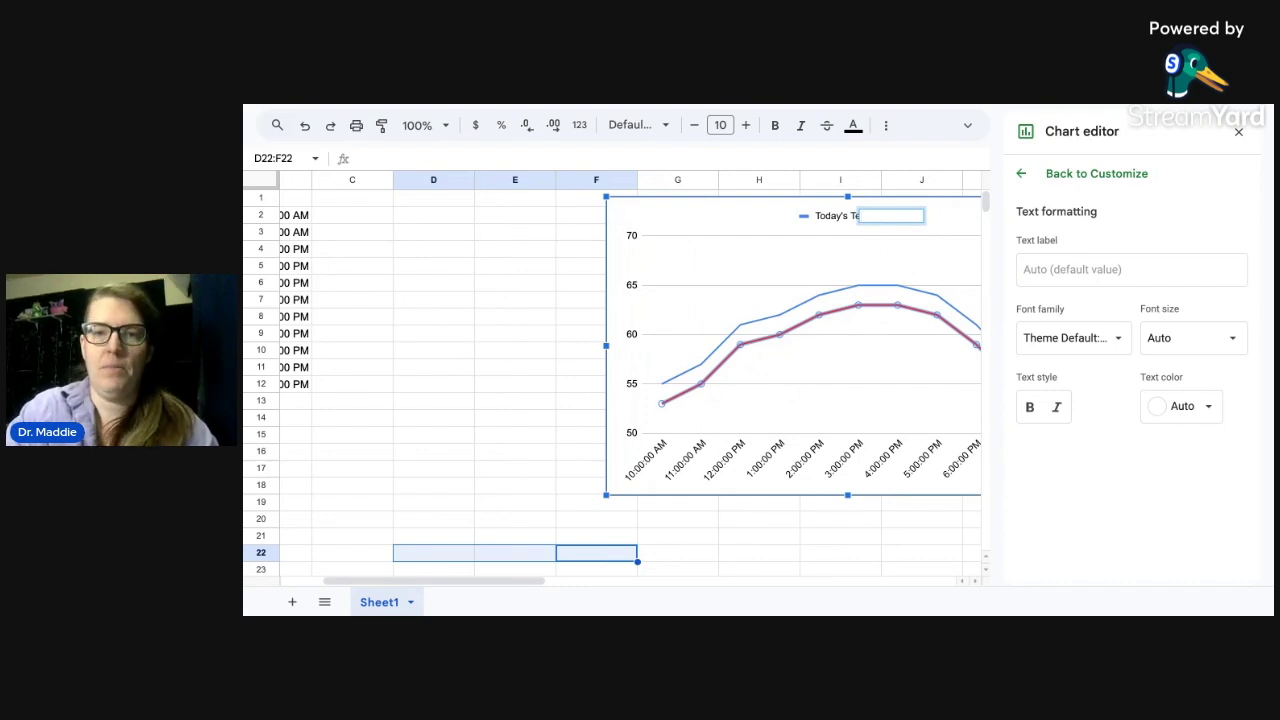
pyautogui.write('Prete')
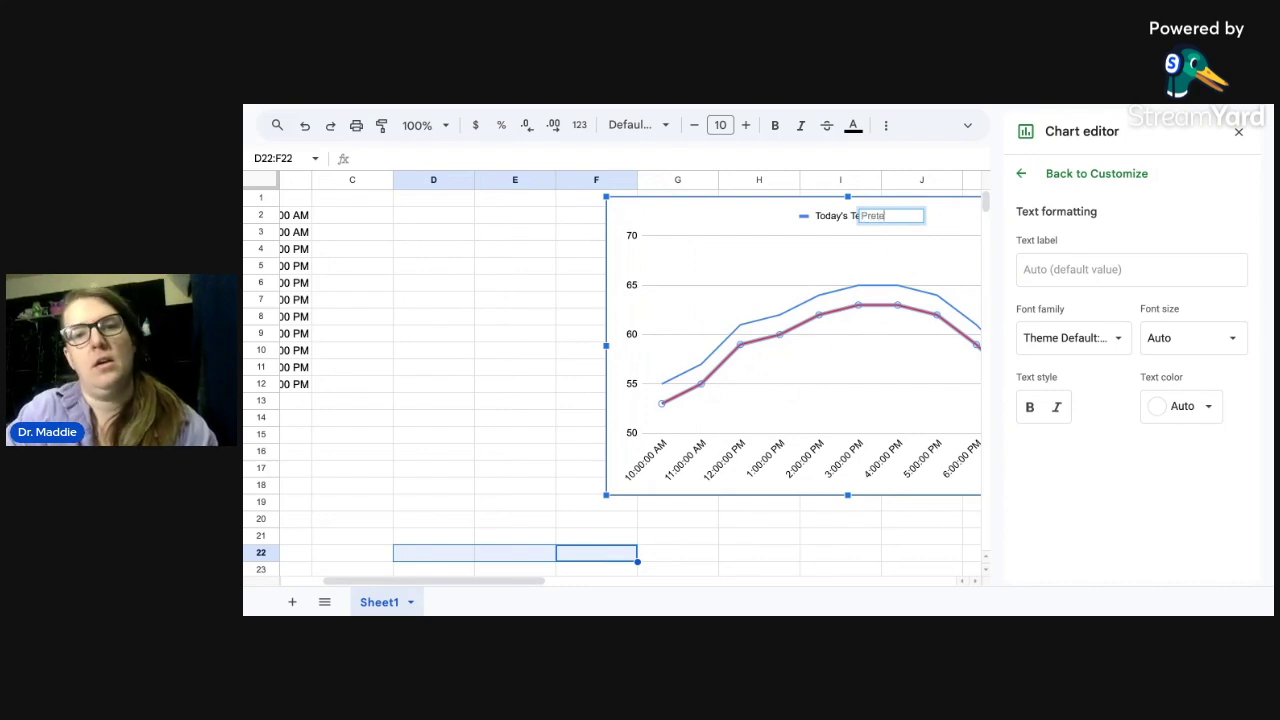
pyautogui.write('nd Temp')
pyautogui.press('Return')
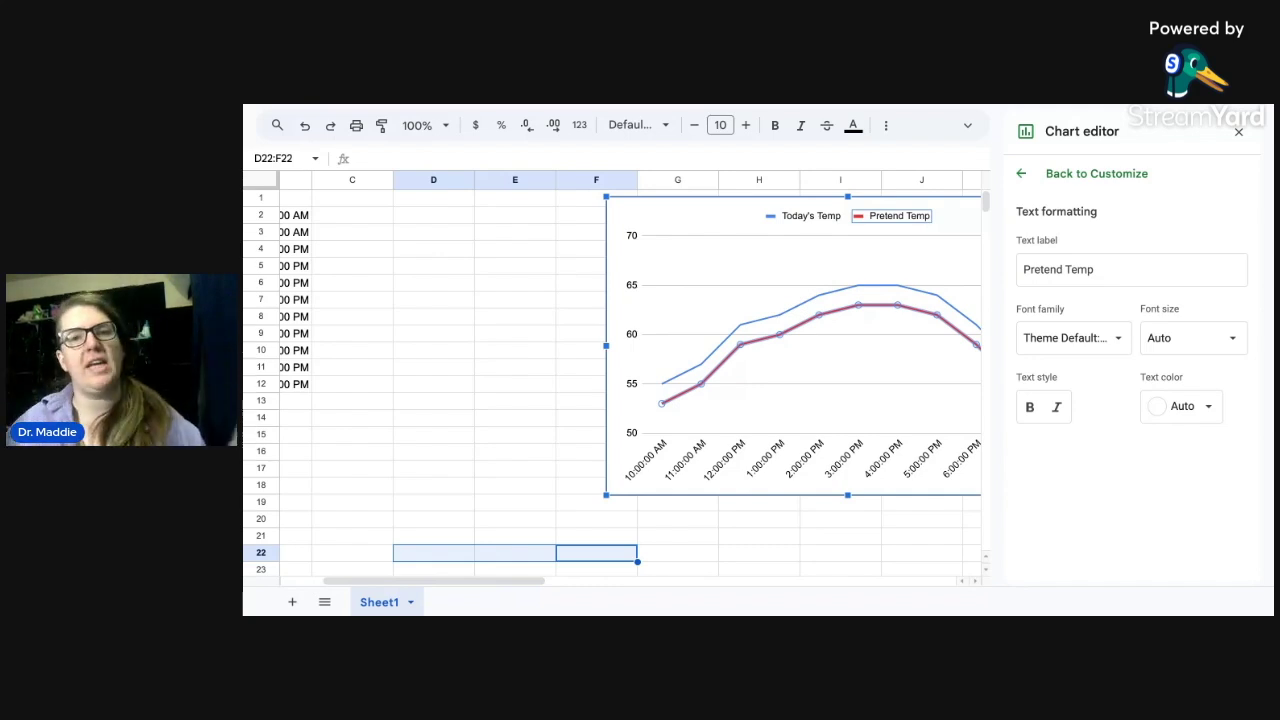
pyautogui.click(1238, 136)
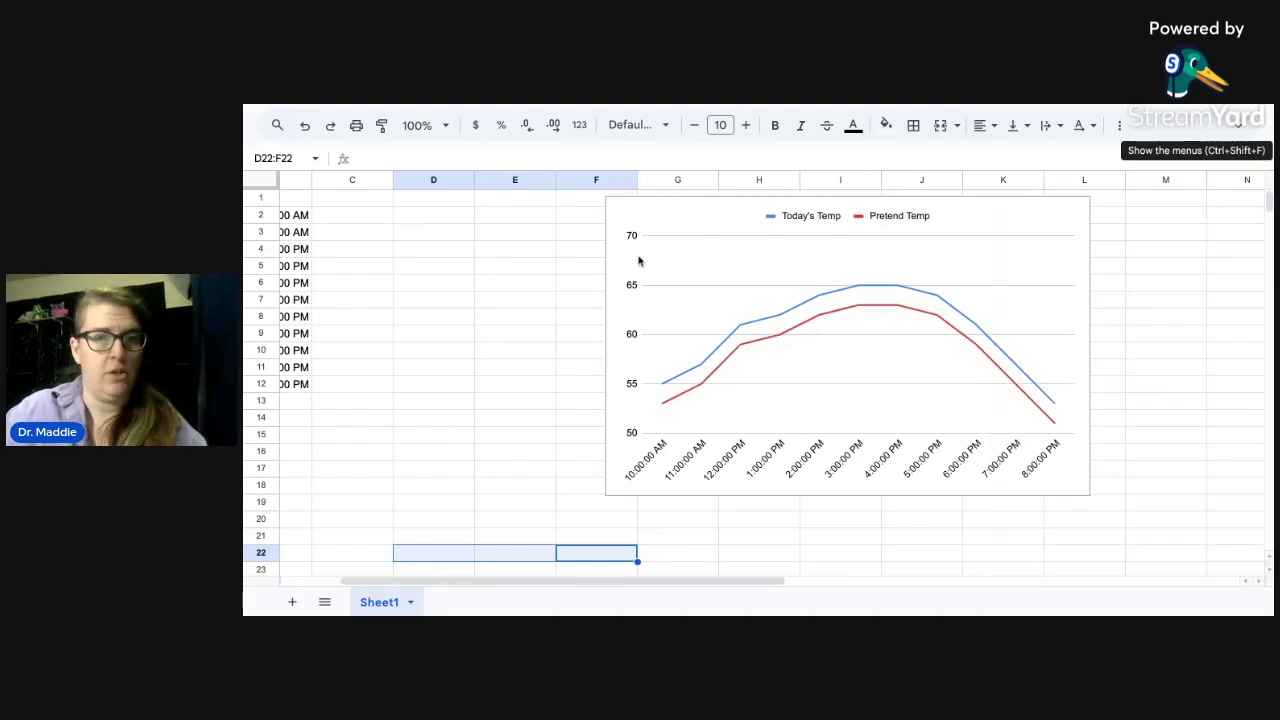